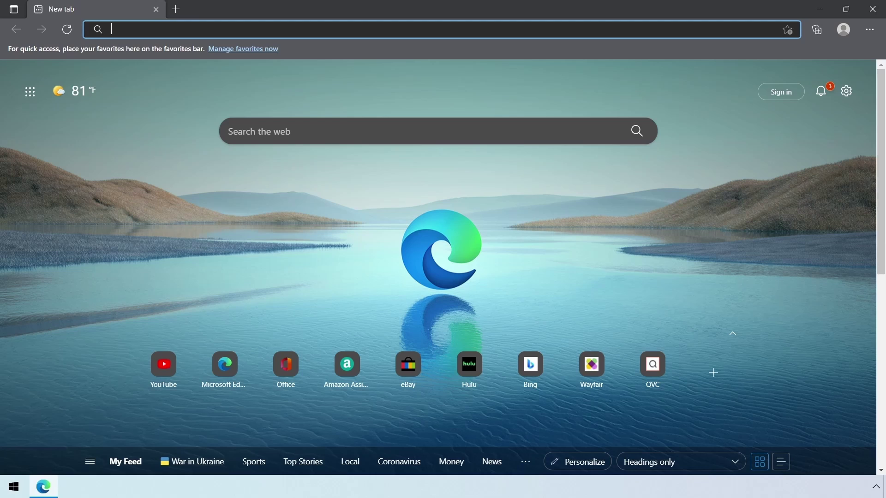
# Search the web for "visual studio 2022" and open the official Visual Studio 2022 IDE page
pyautogui.write('visual stud')
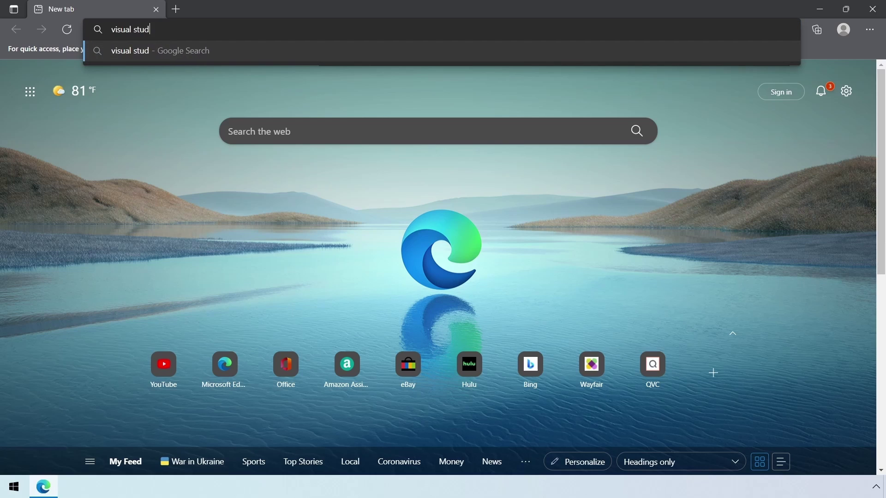
pyautogui.write('io 2022')
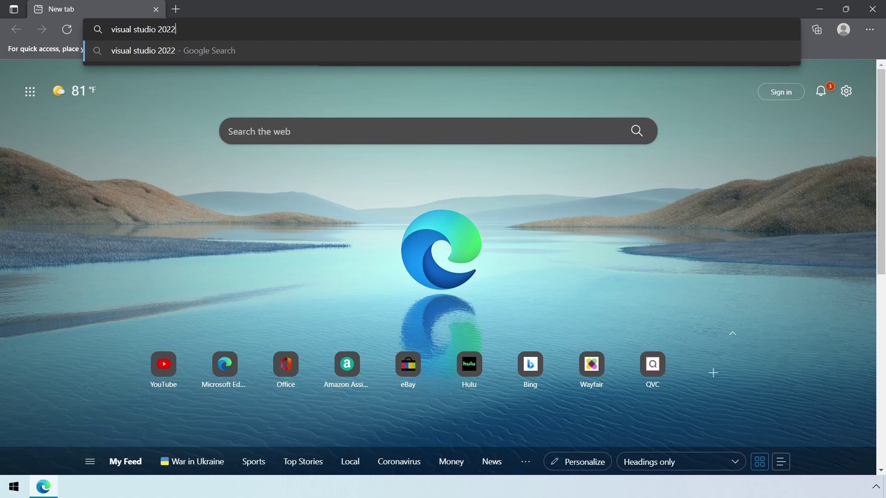
pyautogui.press('Return')
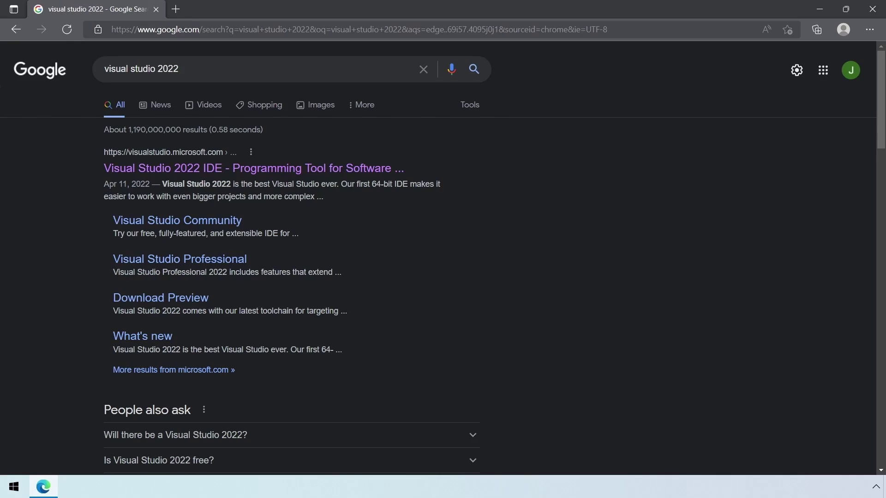
pyautogui.click(254, 168)
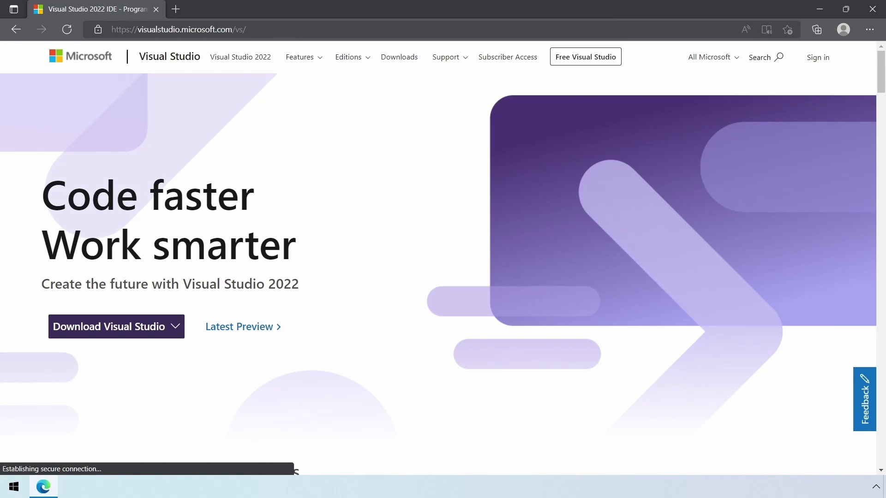
# Download the Community 2022 edition and run VisualStudioSetup.exe, continuing past the initial setup notice
pyautogui.moveTo(116, 326)
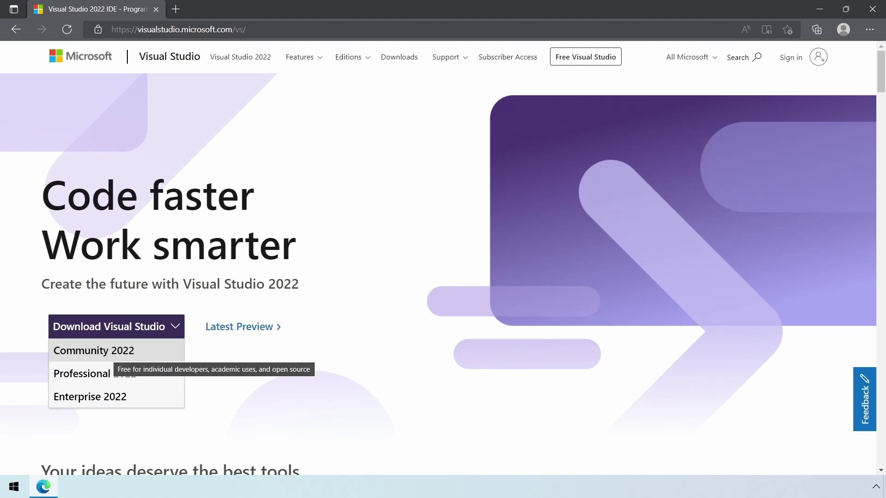
pyautogui.click(94, 350)
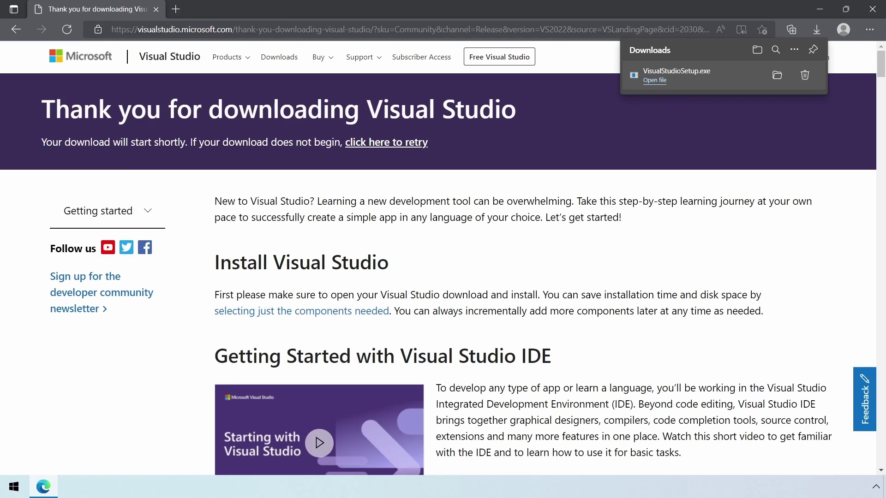
pyautogui.click(655, 79)
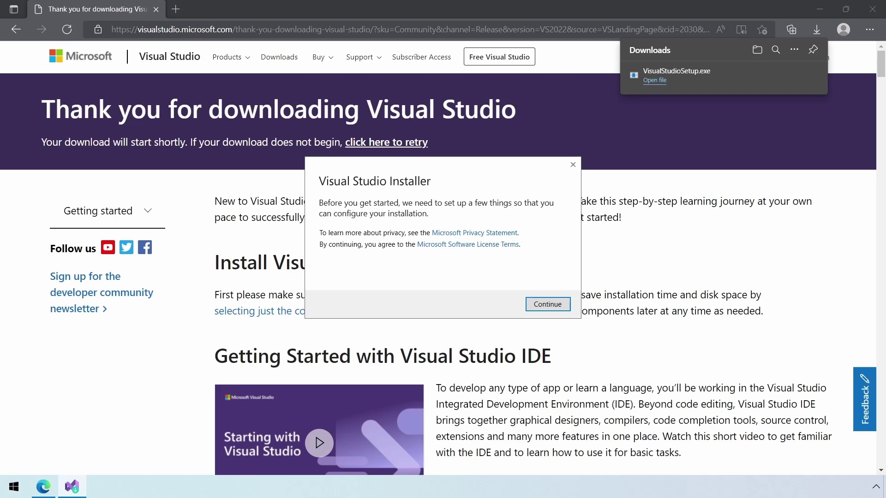
pyautogui.press('super+d')
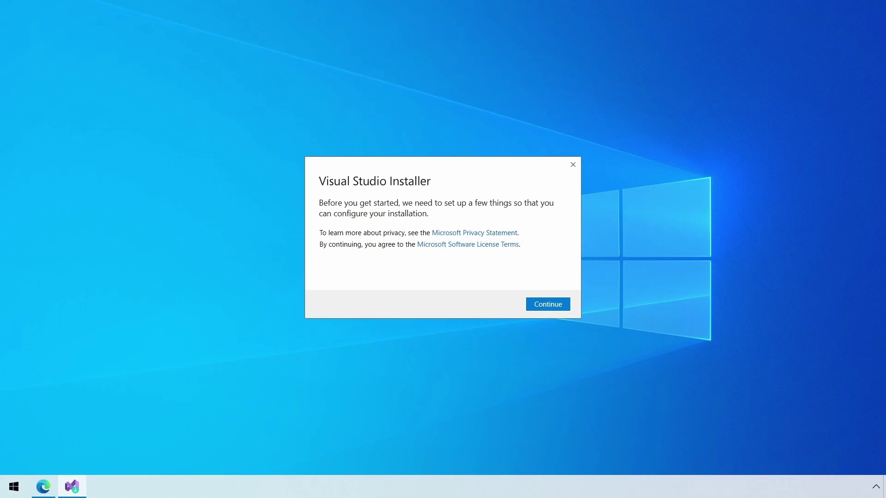
pyautogui.press('Return')
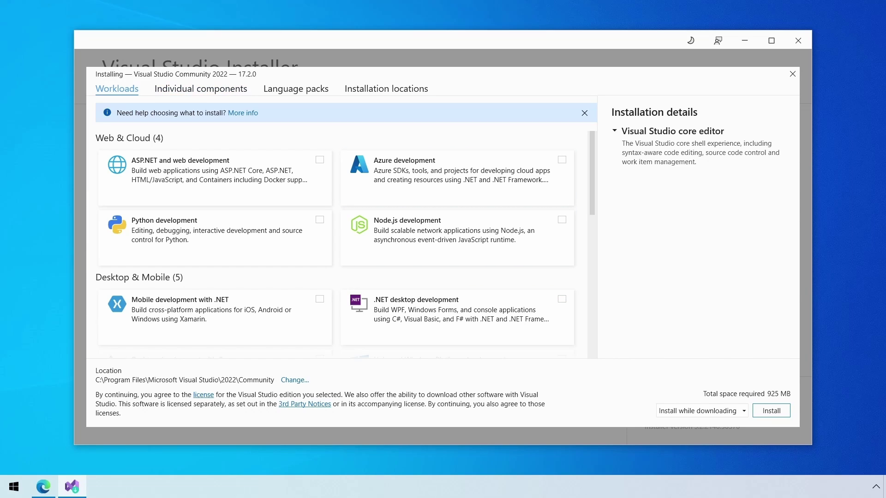
# Go through the available workloads and select Desktop development with C++ for installation
pyautogui.press('Tab')
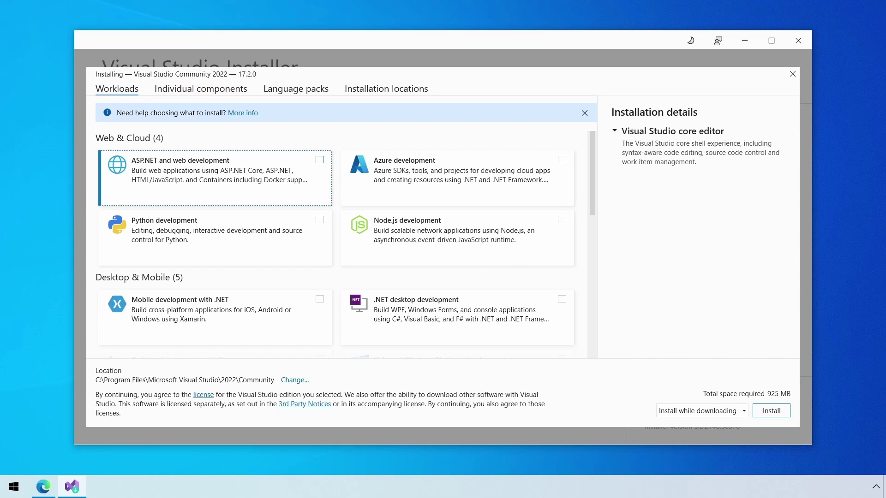
pyautogui.press('Tab')
pyautogui.press('Tab')
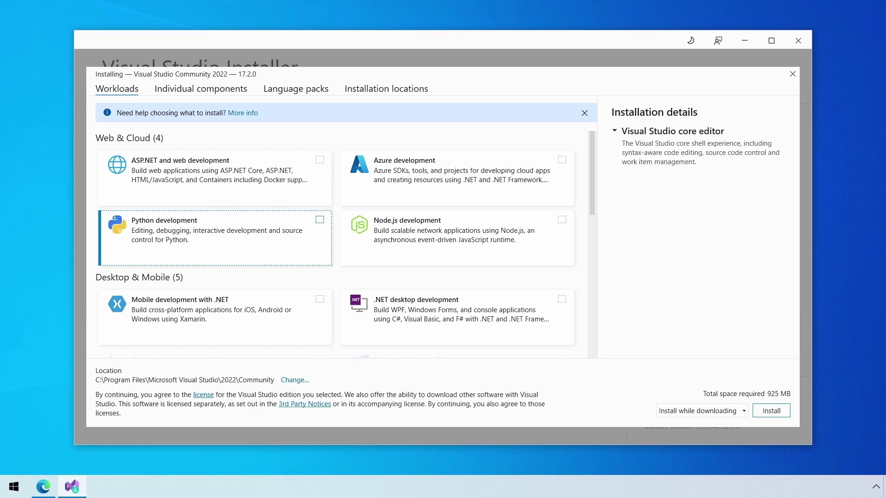
pyautogui.press('Tab')
pyautogui.press('Tab')
pyautogui.press('Tab')
pyautogui.press('Tab')
pyautogui.press('Tab')
pyautogui.press('Tab')
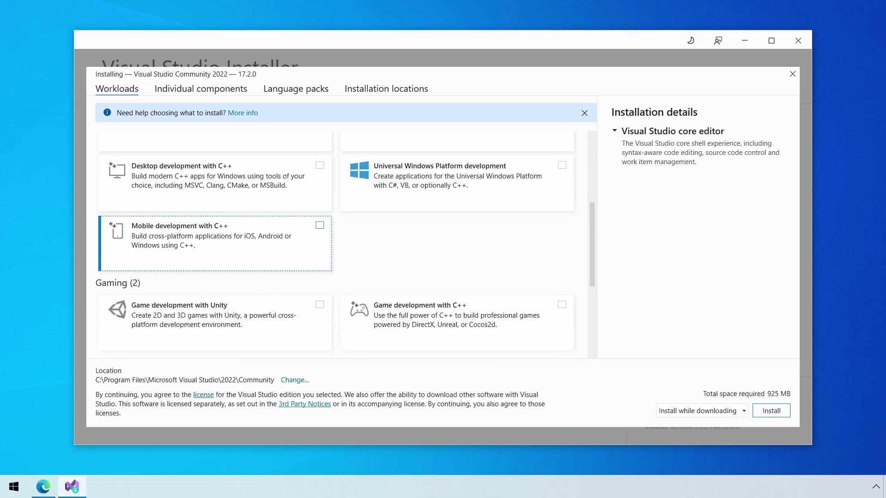
pyautogui.press('Tab')
pyautogui.press('Tab')
pyautogui.press('Tab')
pyautogui.press('Tab')
pyautogui.press('Tab')
pyautogui.scroll(2, 345, 244)
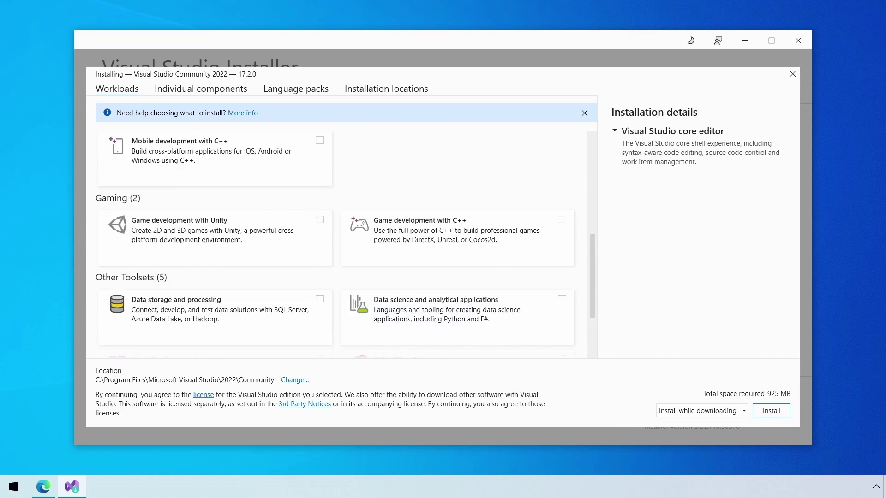
pyautogui.scroll(2, 341, 245)
pyautogui.press('Tab')
pyautogui.press('Tab')
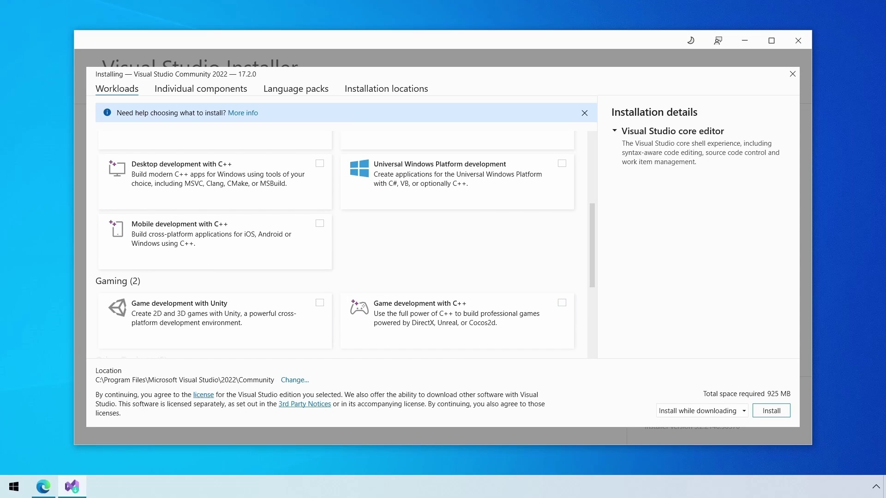
pyautogui.hotkey('shift', 'Tab')
pyautogui.scroll(1, 341, 244)
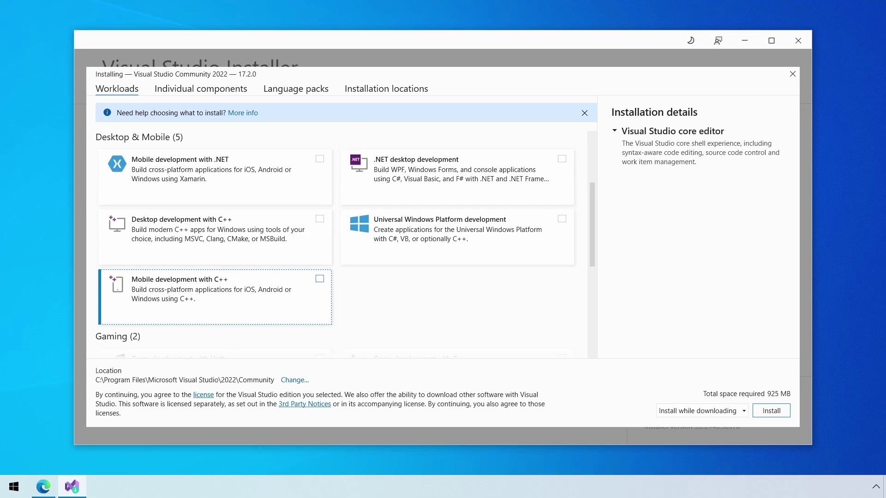
pyautogui.hotkey('shift', 'Tab')
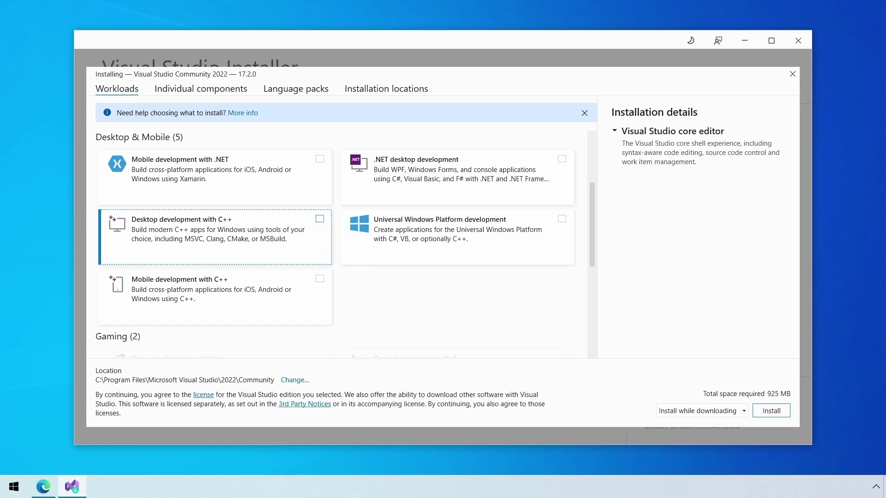
pyautogui.press('space')
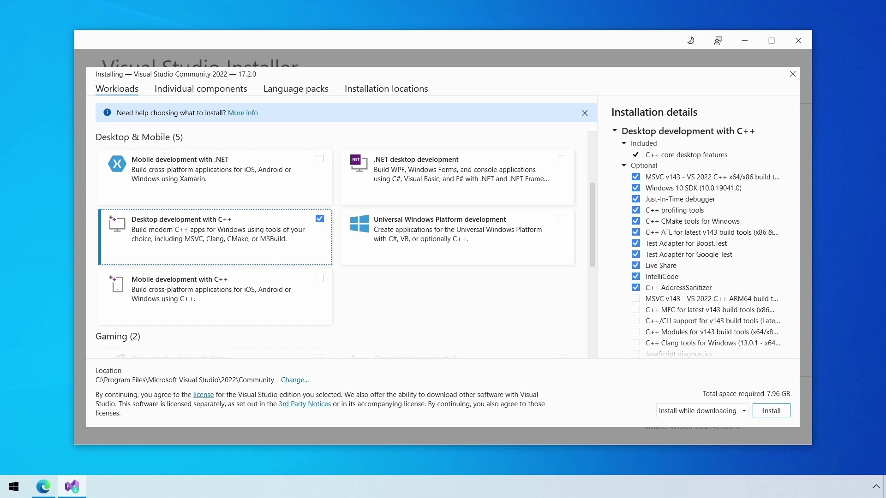
# Keep the installation mode on Install while downloading and start the installation
pyautogui.click(701, 411)
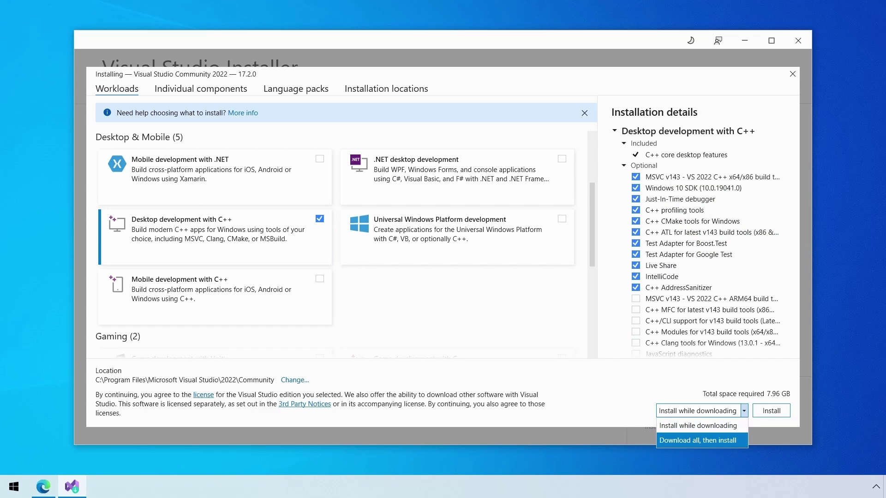
pyautogui.press('Up')
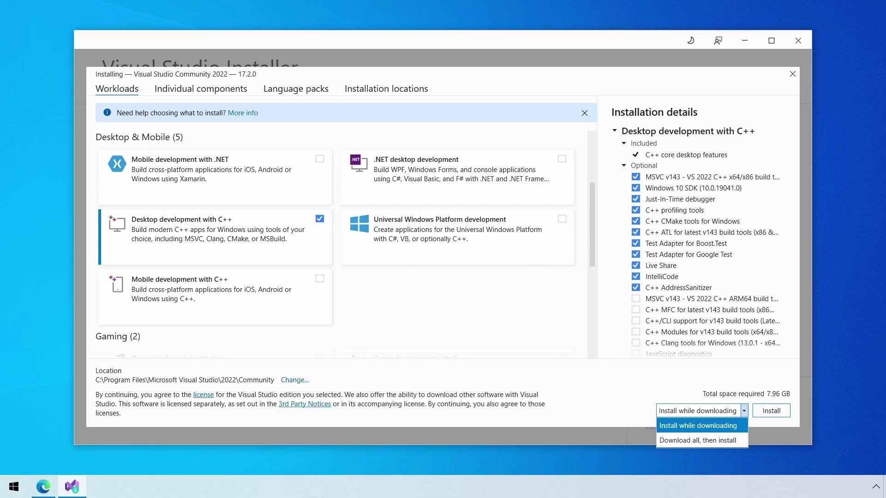
pyautogui.press('Return')
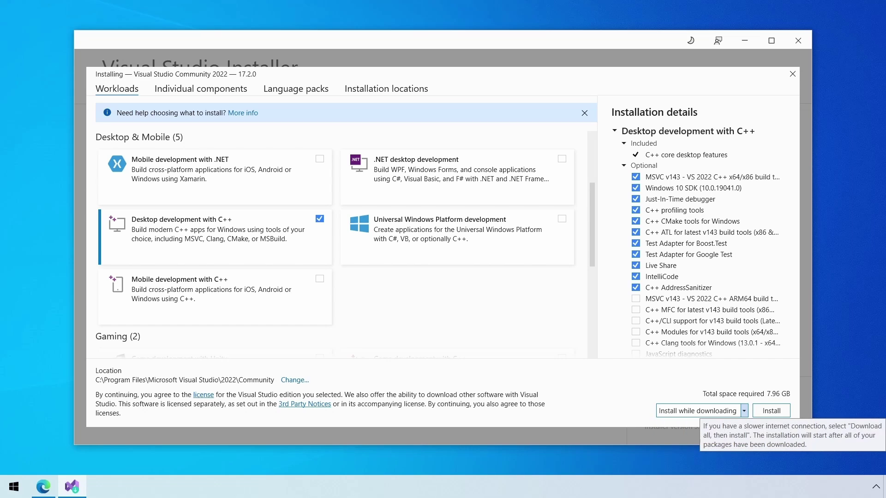
pyautogui.hotkey('alt', 'Down')
pyautogui.press('Down')
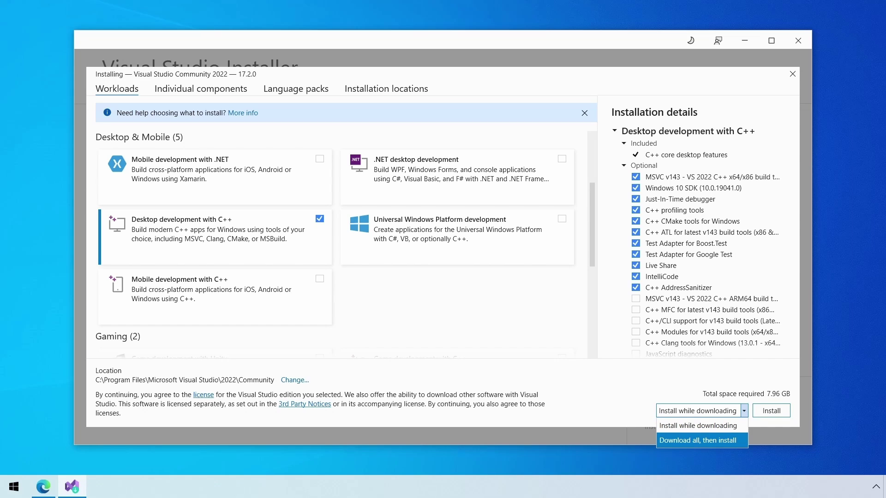
pyautogui.press('Up')
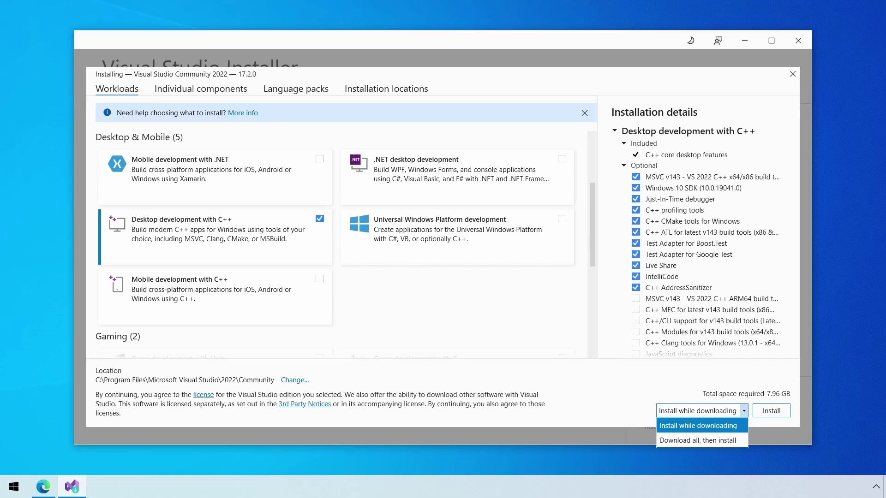
pyautogui.press('Return')
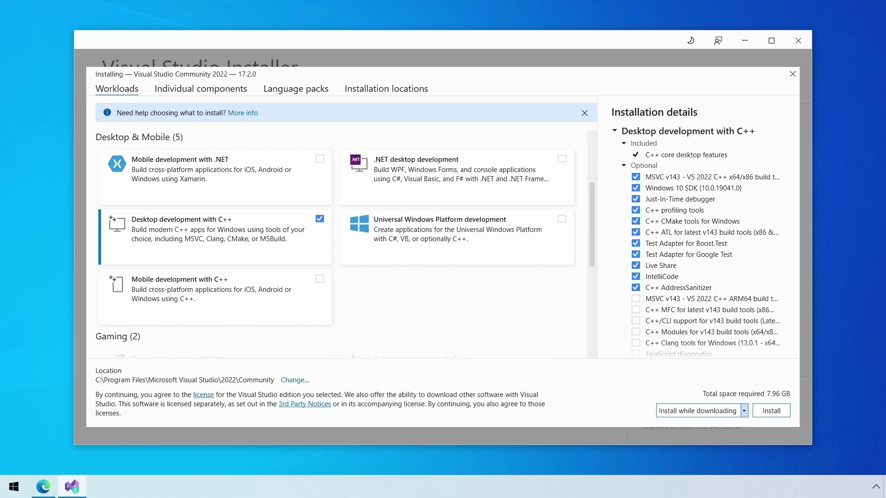
pyautogui.press('Tab')
pyautogui.press('Return')
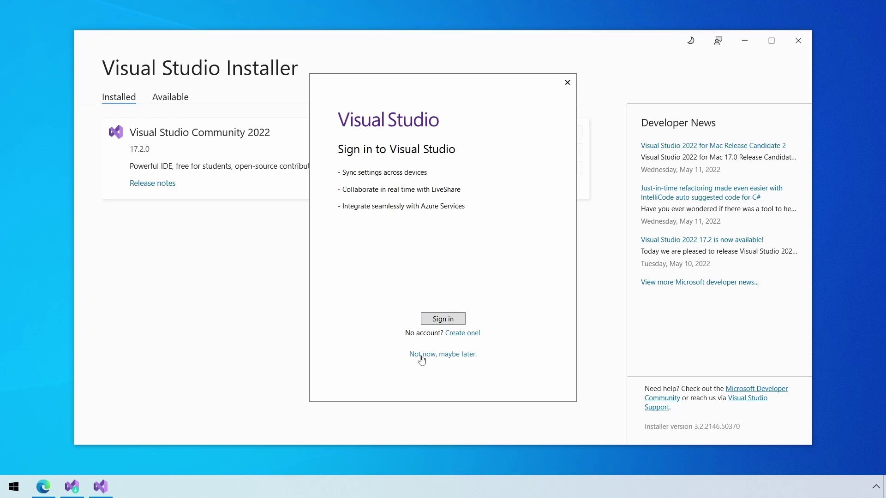
# Skip signing in and start Visual Studio with General development settings and the Dark color theme
pyautogui.click(435, 355)
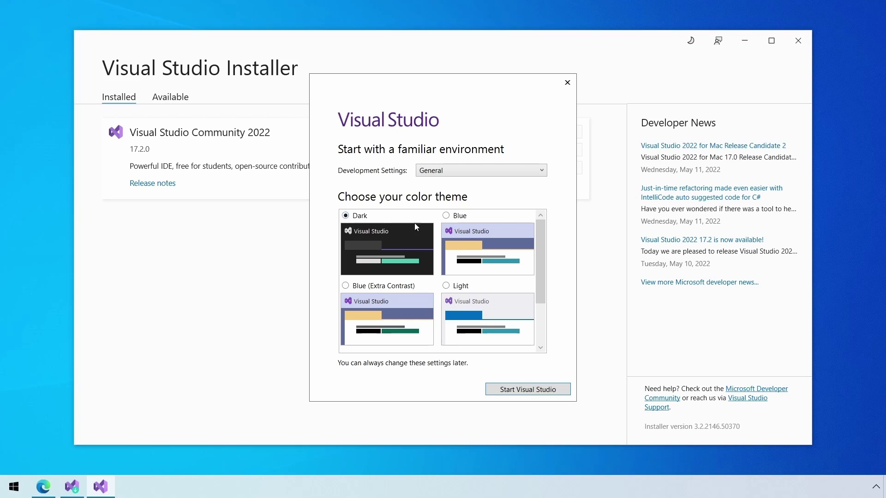
pyautogui.scroll(-3, 494, 264)
pyautogui.scroll(3, 492, 268)
pyautogui.click(449, 175)
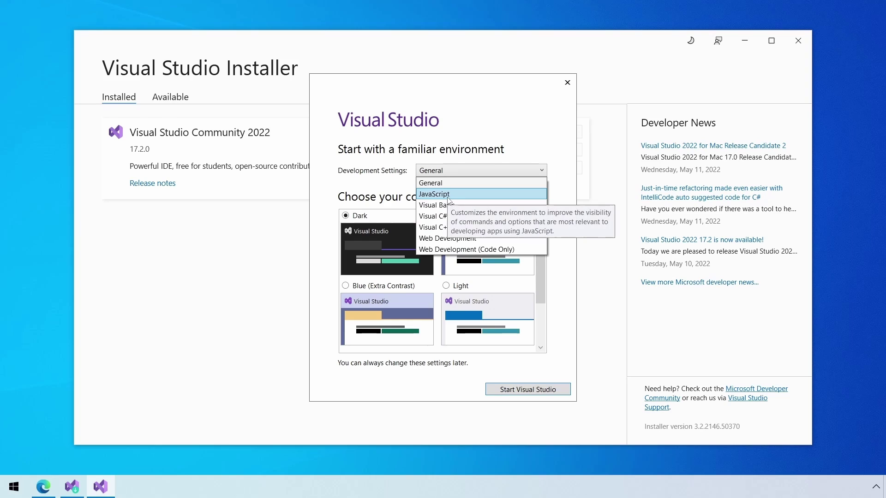
pyautogui.click(455, 185)
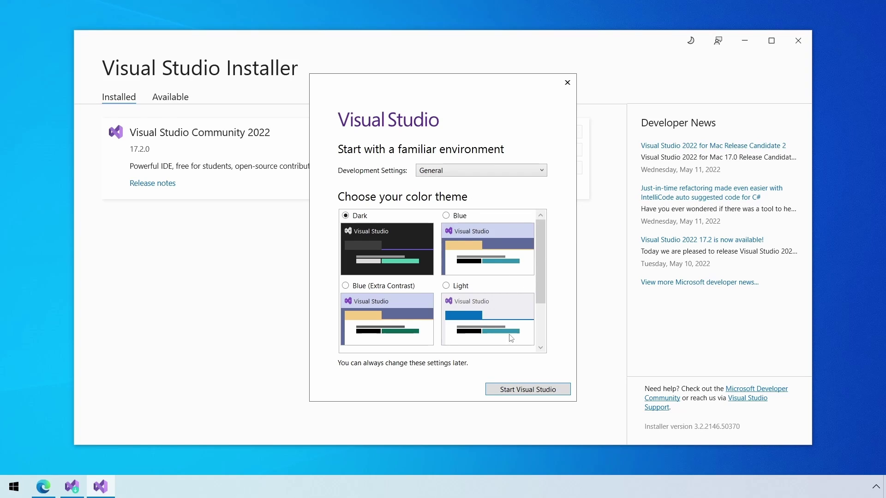
pyautogui.click(523, 394)
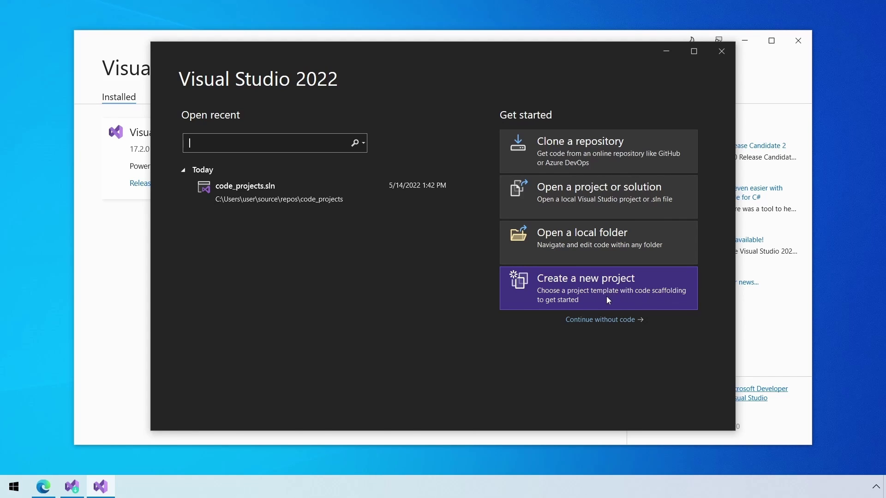
# Start a new project based on the C++ Empty Project template
pyautogui.click(591, 295)
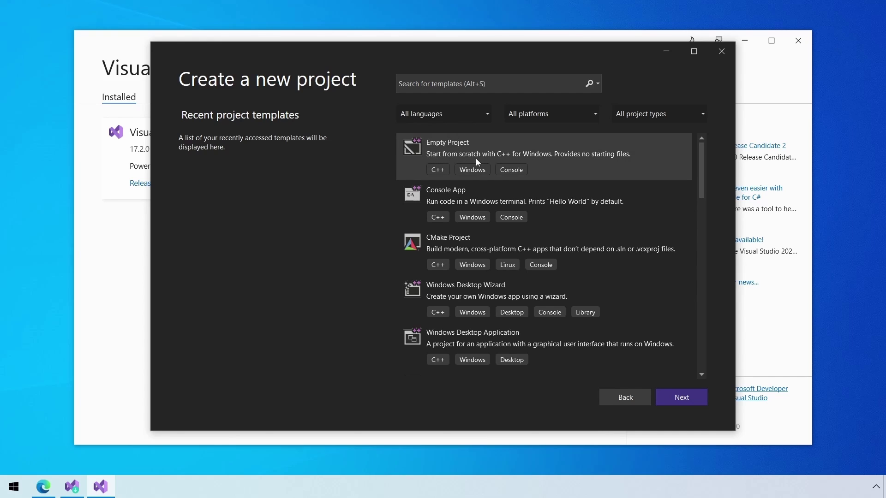
pyautogui.scroll(-2, 490, 206)
pyautogui.scroll(-5, 493, 211)
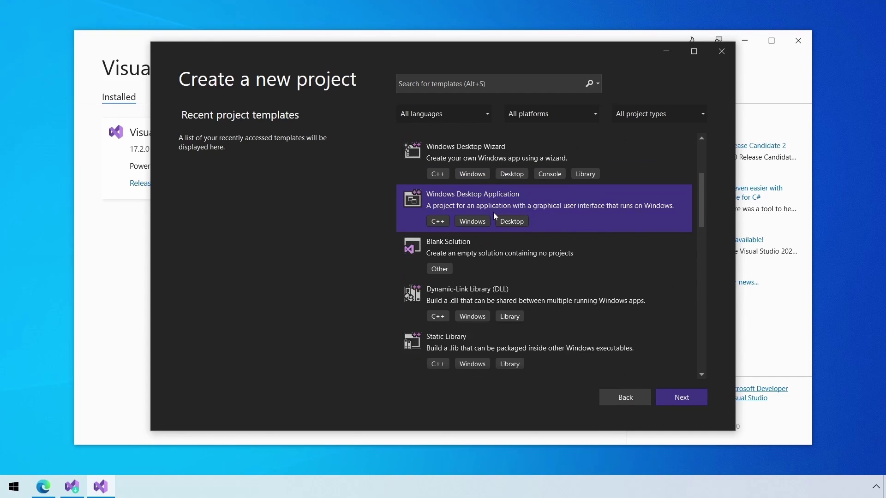
pyautogui.scroll(3, 494, 212)
pyautogui.scroll(3, 496, 214)
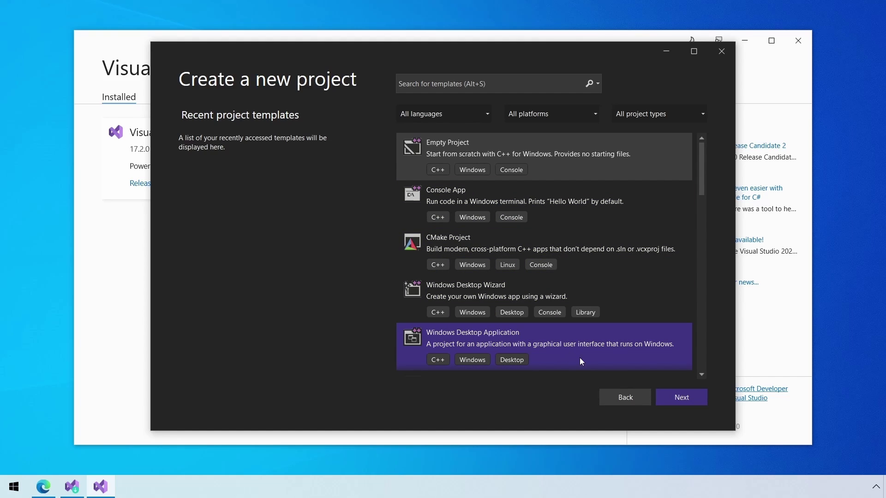
pyautogui.click(671, 396)
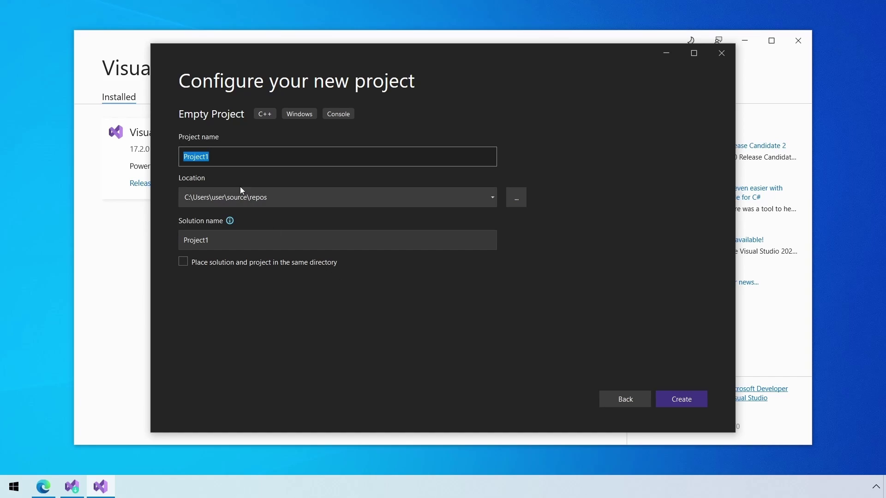
# Set the solution name to "Coding Projects", keep Project1 as the project name, and create the project
pyautogui.click(222, 157)
pyautogui.moveTo(217, 235); pyautogui.dragTo(193, 238)
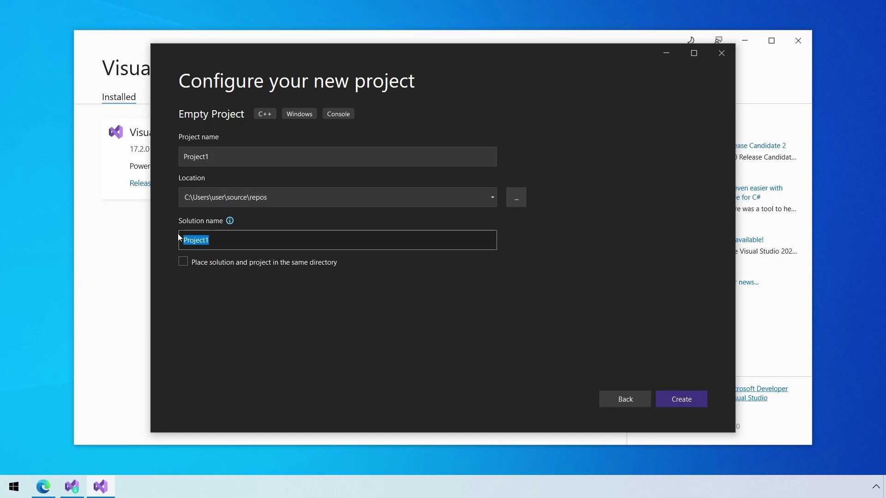
pyautogui.moveTo(230, 222)
pyautogui.write('Coding Projec')
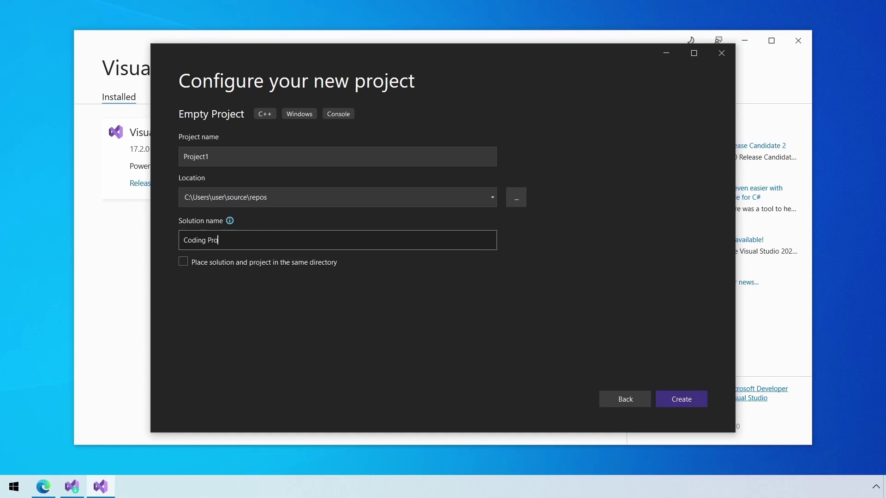
pyautogui.write('ts')
pyautogui.click(675, 400)
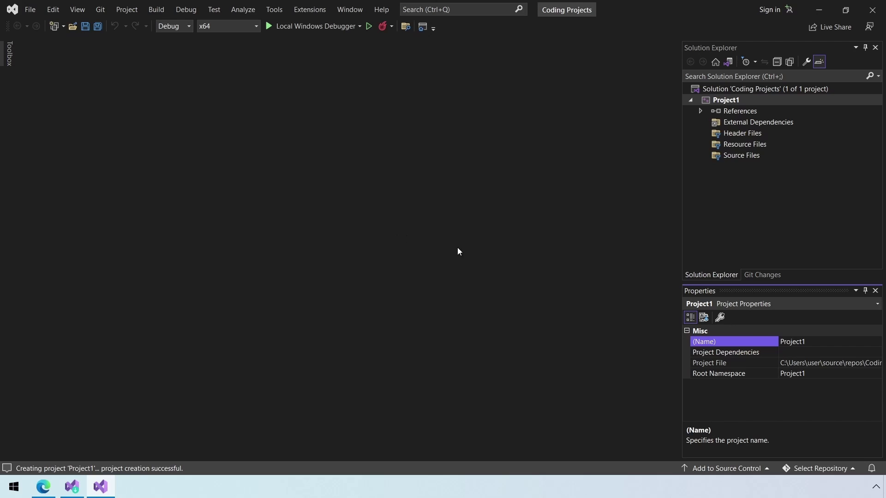
# Auto-hide the Properties window so the Solution Explorer gets its space
pyautogui.click(865, 291)
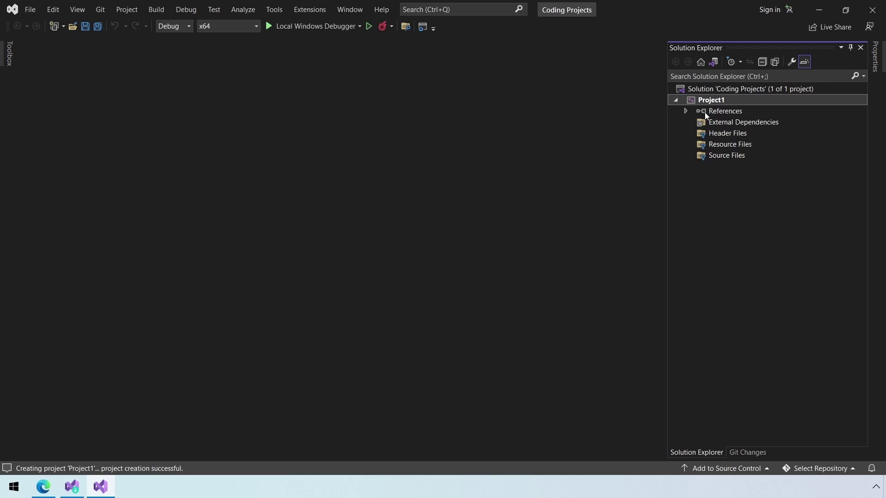
# Look through Project1's References, External Dependencies, Header Files, Resource Files and Source Files nodes in the Solution Explorer
pyautogui.click(712, 122)
pyautogui.click(713, 133)
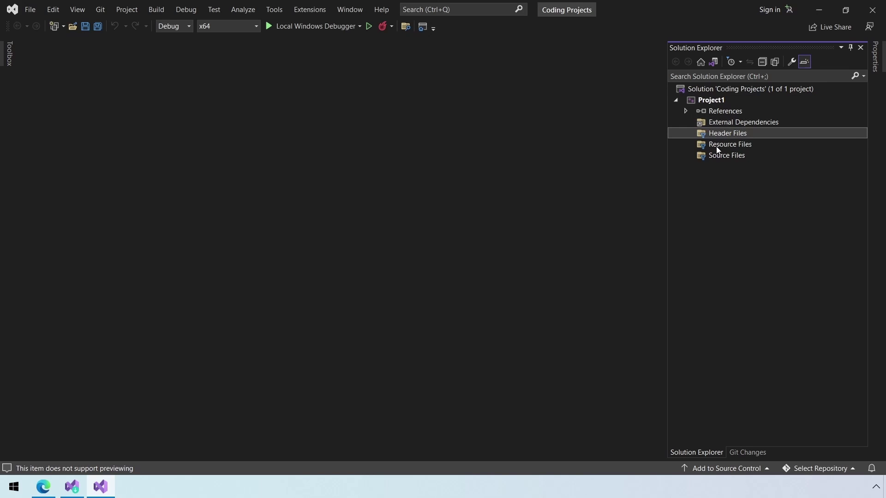
pyautogui.click(716, 145)
pyautogui.click(717, 155)
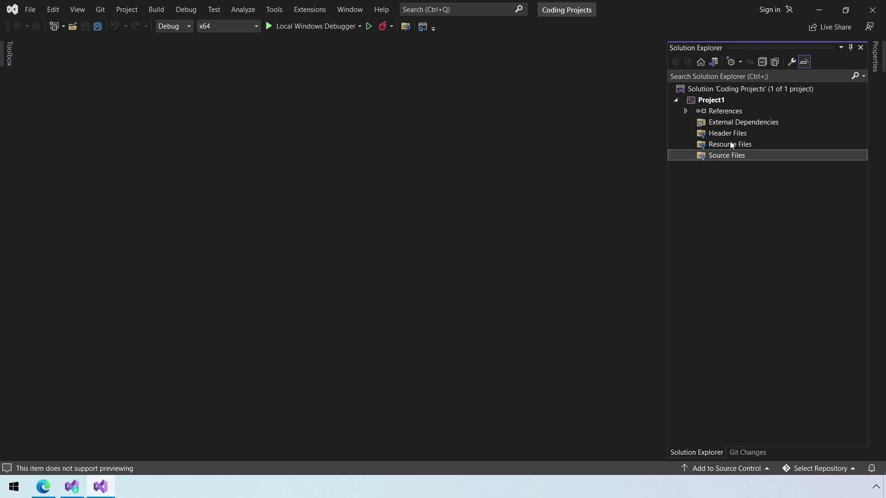
pyautogui.click(724, 133)
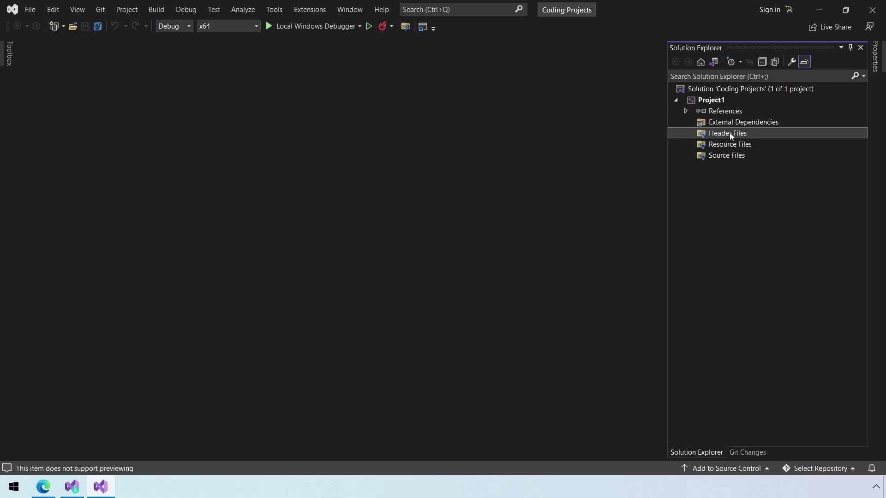
pyautogui.click(723, 122)
pyautogui.click(721, 112)
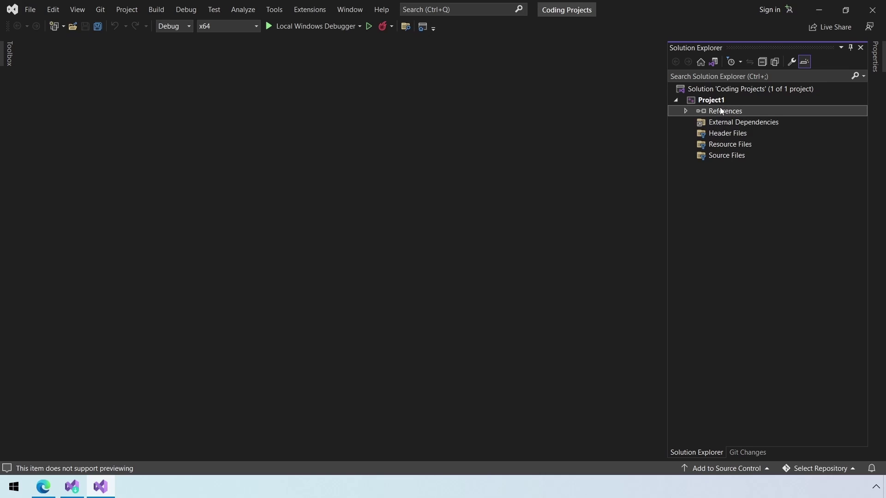
pyautogui.click(716, 100)
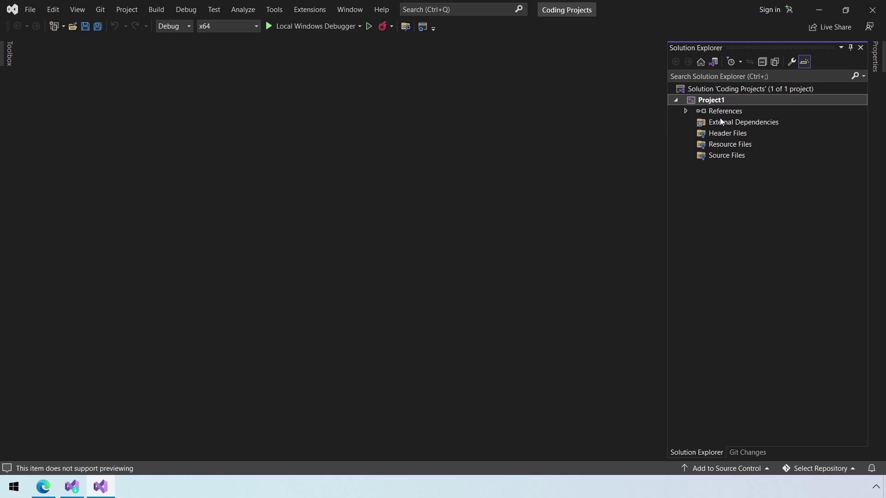
# Add a new C++ file from the Code category to the Source Files folder, naming it Source.c
pyautogui.click(727, 154)
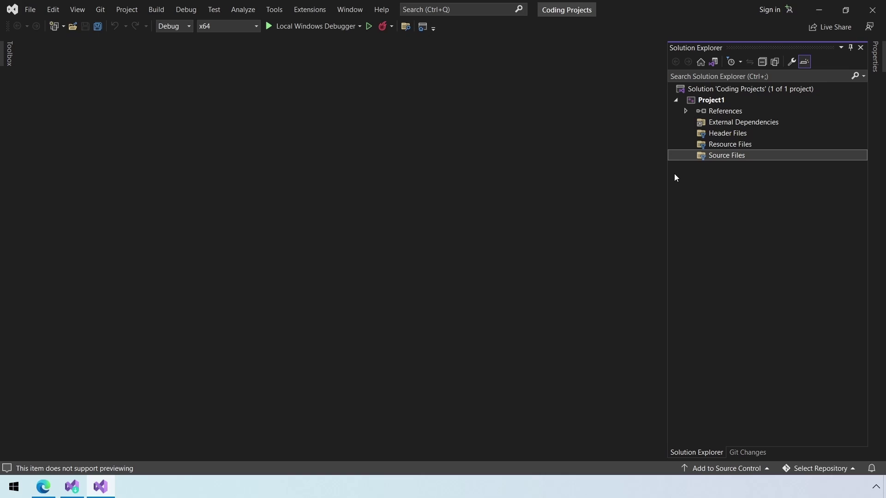
pyautogui.rightClick(715, 157)
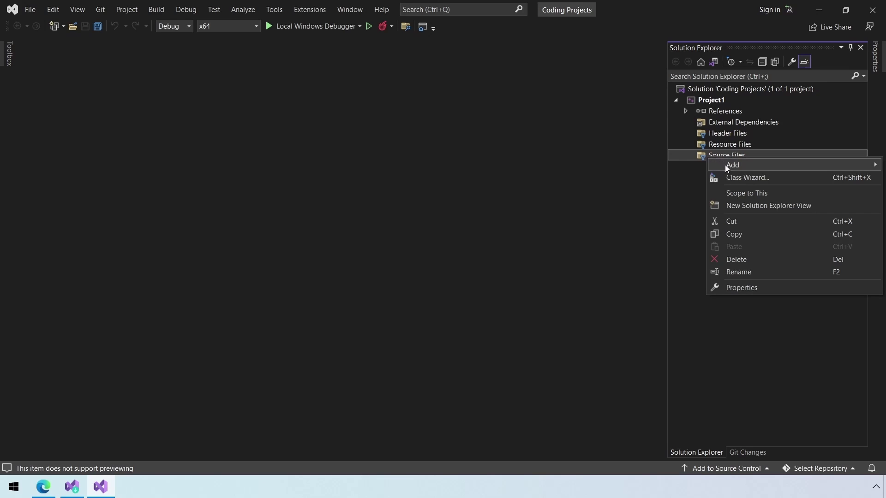
pyautogui.moveTo(727, 167)
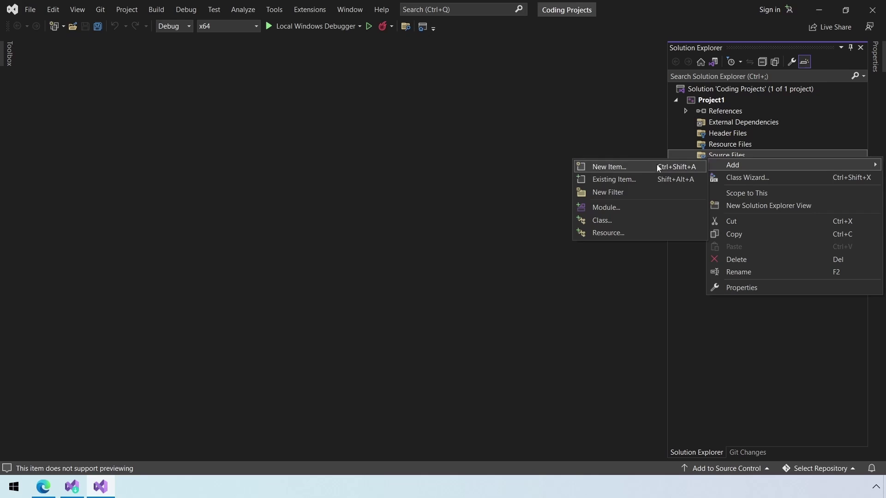
pyautogui.click(620, 168)
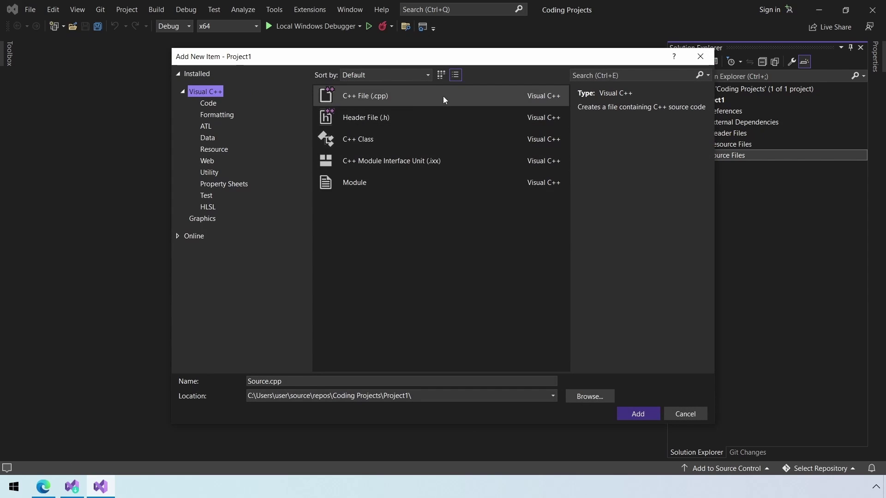
pyautogui.click(210, 173)
pyautogui.click(213, 149)
pyautogui.click(213, 126)
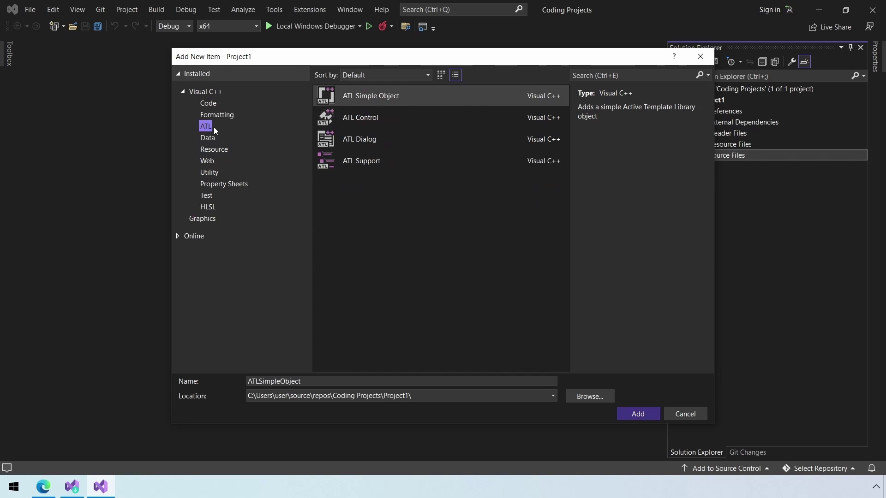
pyautogui.click(213, 104)
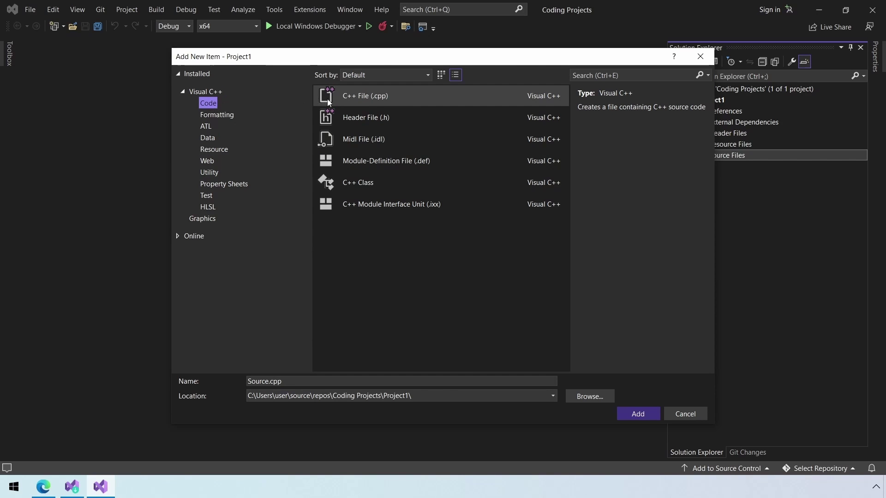
pyautogui.click(362, 98)
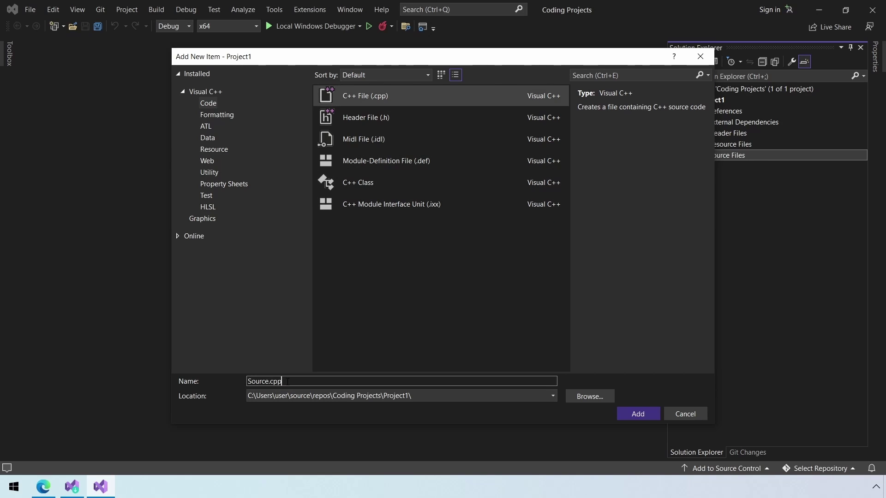
pyautogui.moveTo(282, 381); pyautogui.dragTo(273, 381)
pyautogui.press('BackSpace')
pyautogui.click(639, 414)
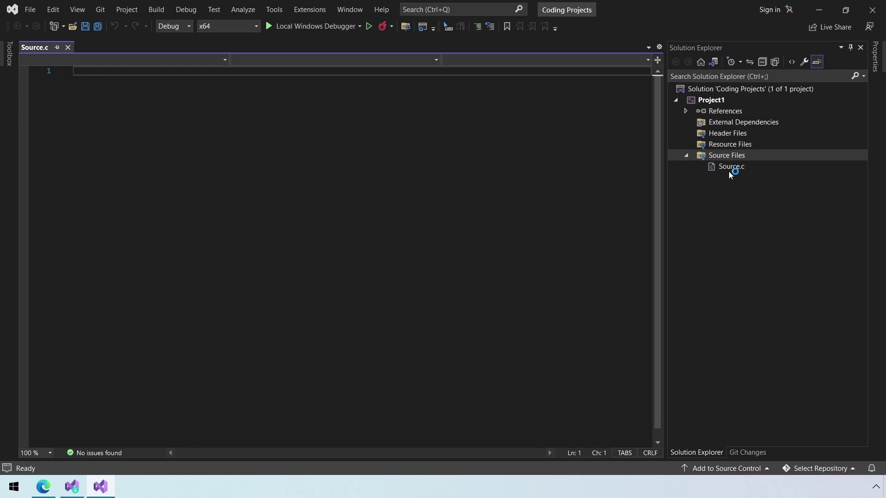
pyautogui.click(686, 156)
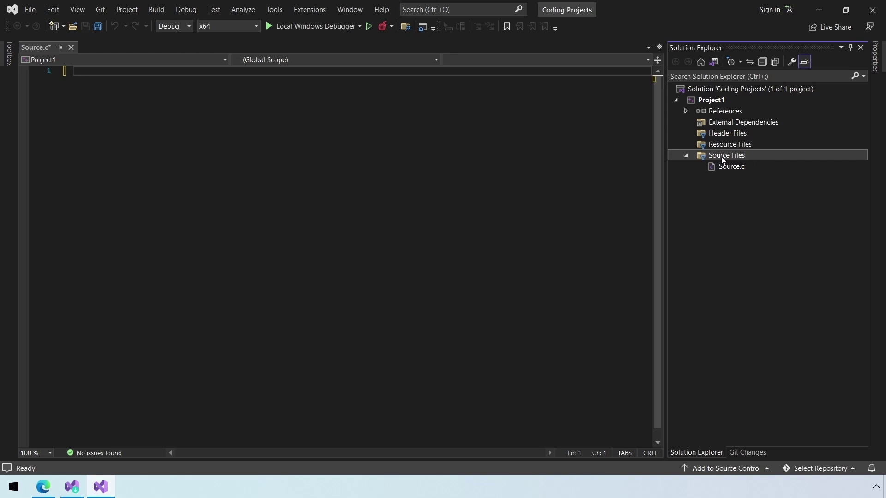
pyautogui.click(689, 156)
pyautogui.click(690, 157)
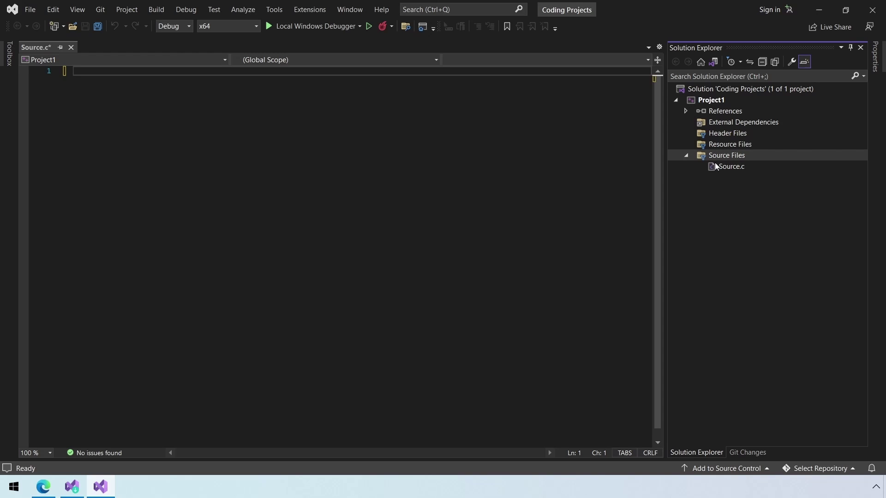
# Include the <stdio.h> header on the first line of Source.c, followed by a blank line
pyautogui.click(718, 167)
pyautogui.click(131, 76)
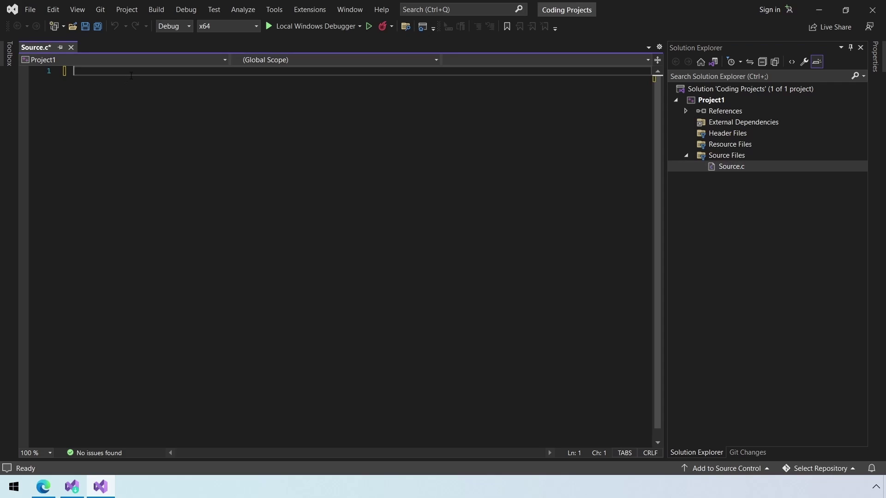
pyautogui.write('#include')
pyautogui.write(' <stdio.h>')
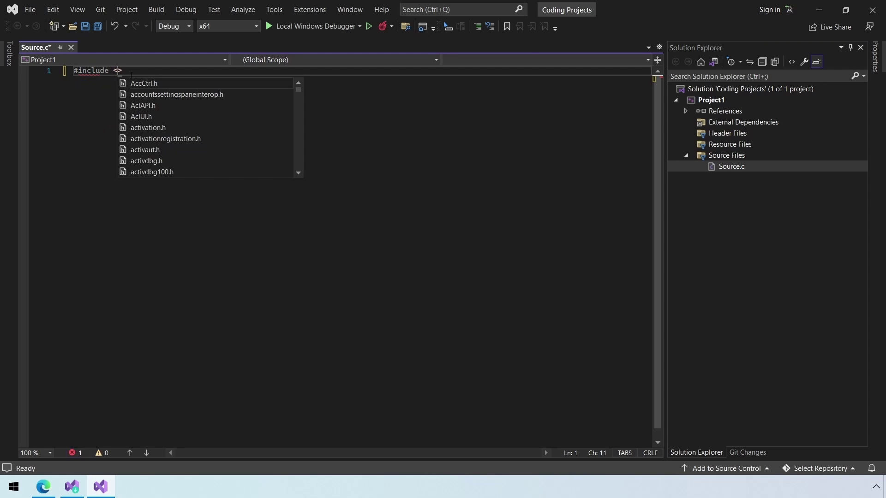
pyautogui.press('Return')
pyautogui.press('Return')
# Write a main function taking int argc and char **argv that prints "Hello World!\n" and returns 0, and save Source.c
pyautogui.write('int m')
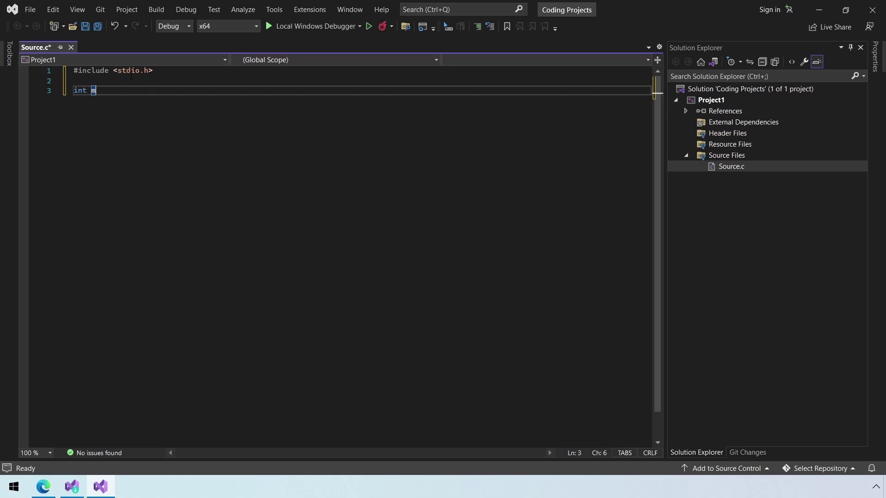
pyautogui.write('ain (int argc, char **argv)')
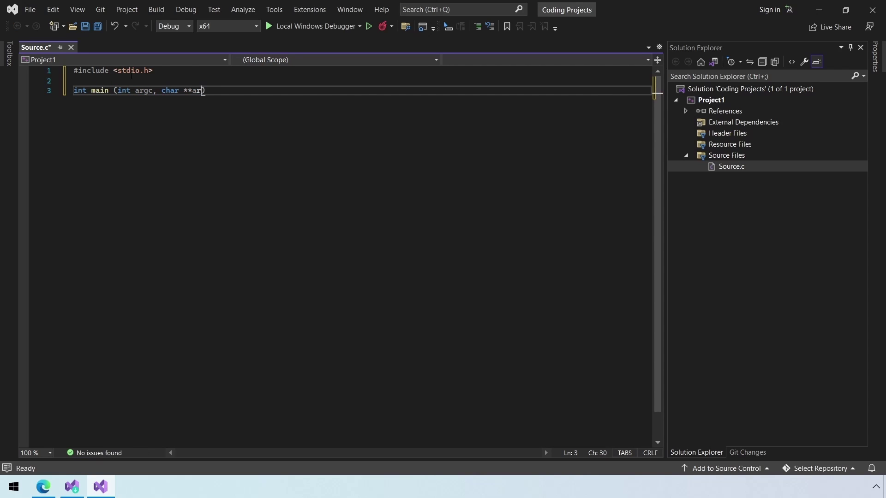
pyautogui.press('Return')
pyautogui.write('{')
pyautogui.press('Return')
pyautogui.write('printf("Hello World!\\n");')
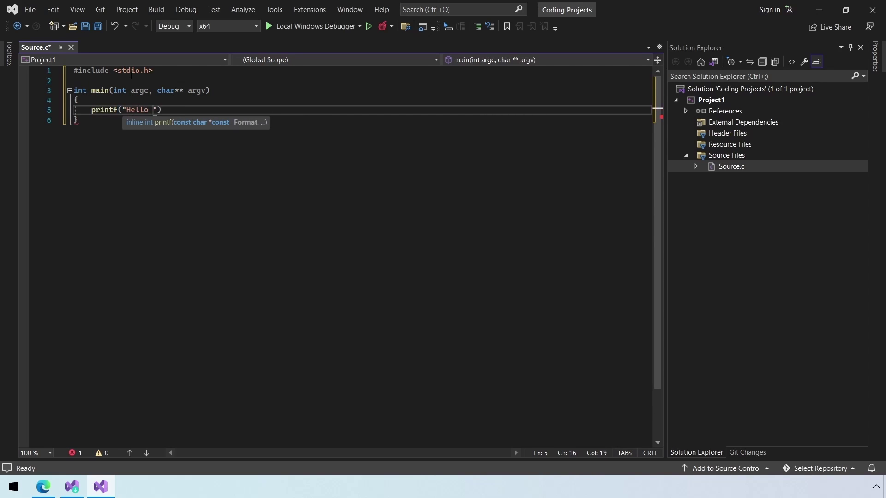
pyautogui.press('Return')
pyautogui.write('return 0;')
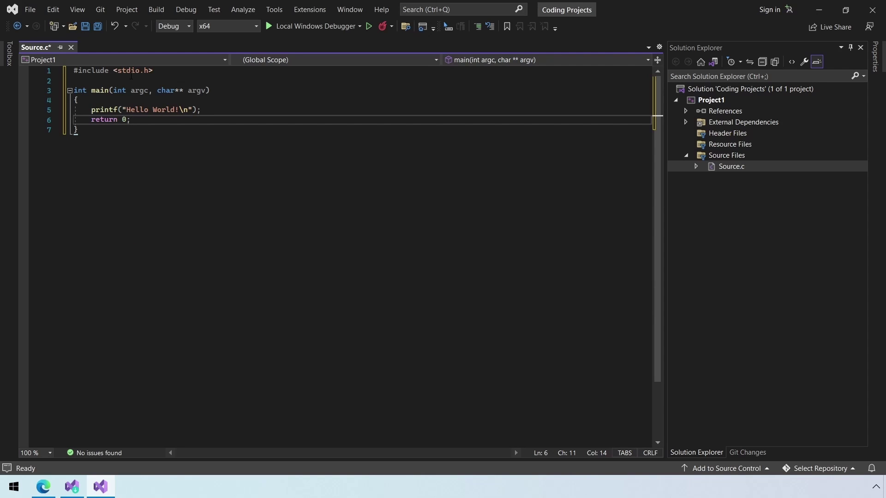
pyautogui.hotkey('ctrl', 's')
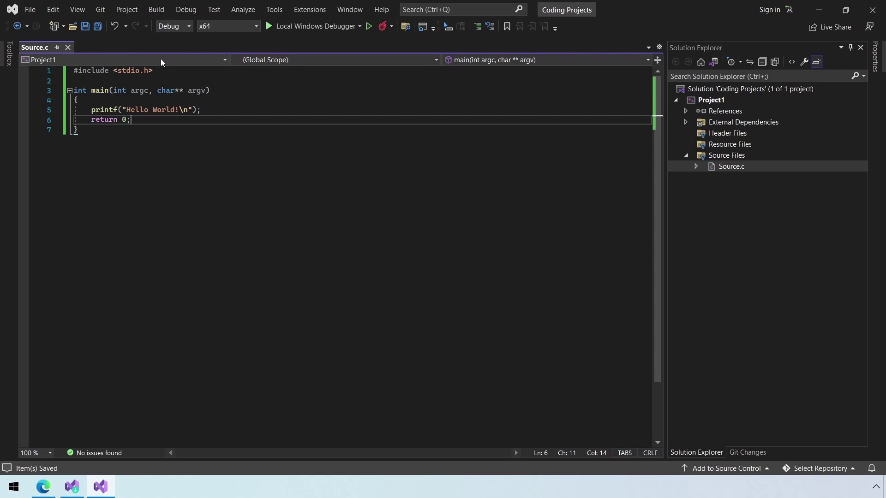
# Choose the Debug solution configuration and the x64 solution platform
pyautogui.click(174, 28)
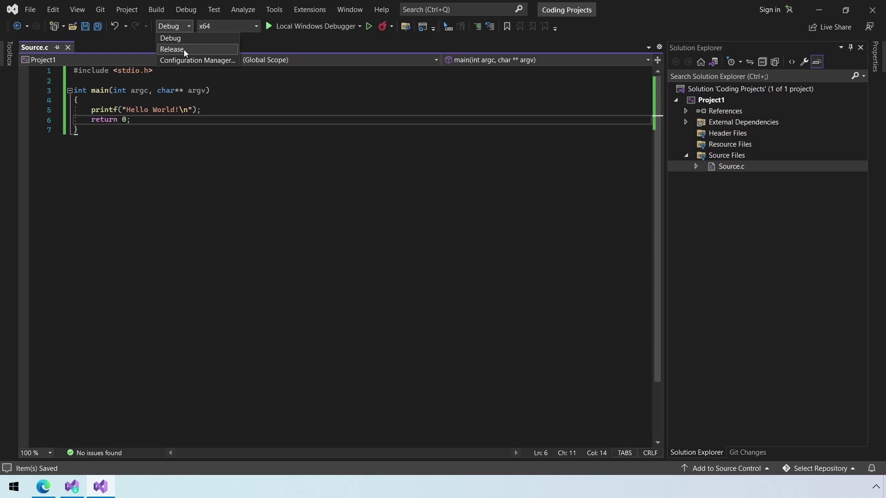
pyautogui.click(184, 39)
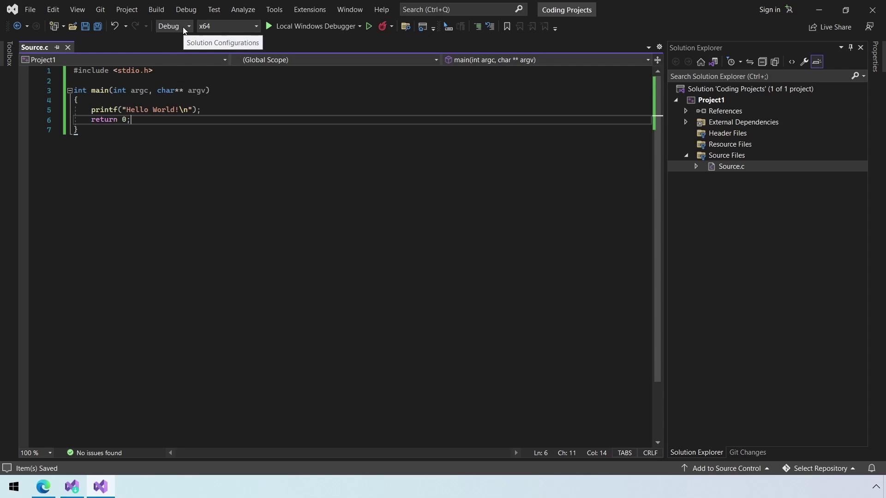
pyautogui.click(249, 29)
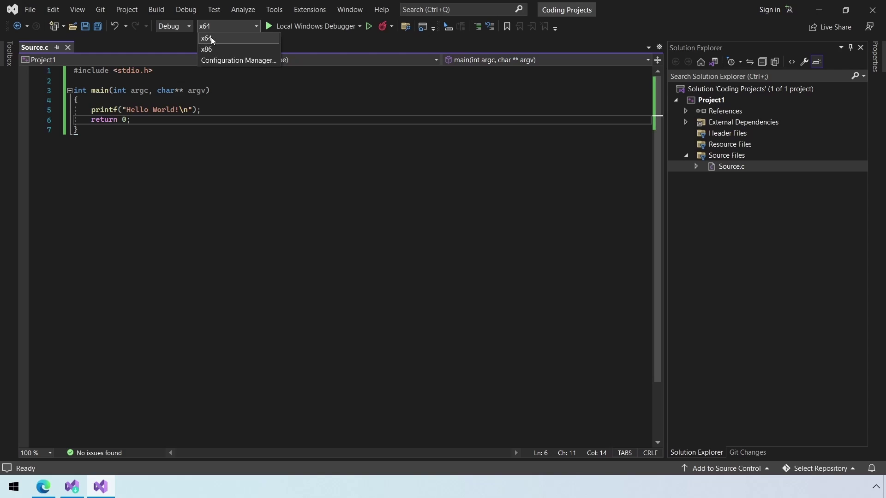
pyautogui.click(212, 38)
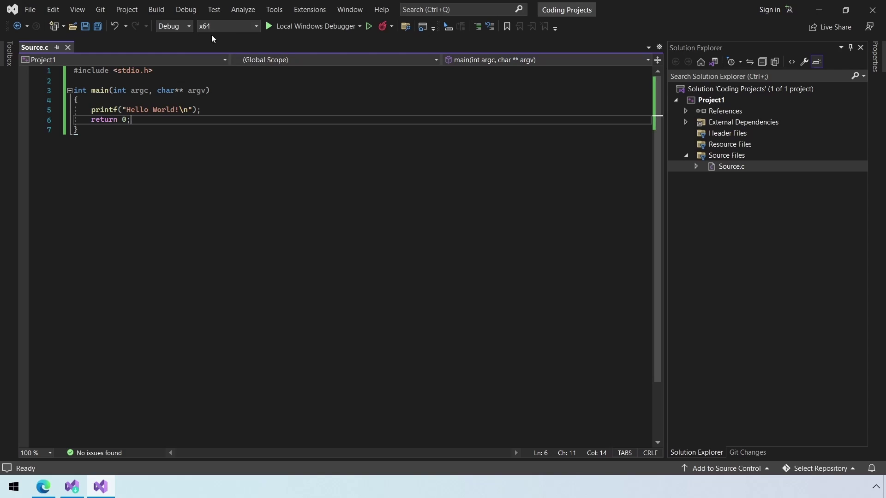
# Build the solution and check the path of the generated executable in the build output
pyautogui.click(156, 11)
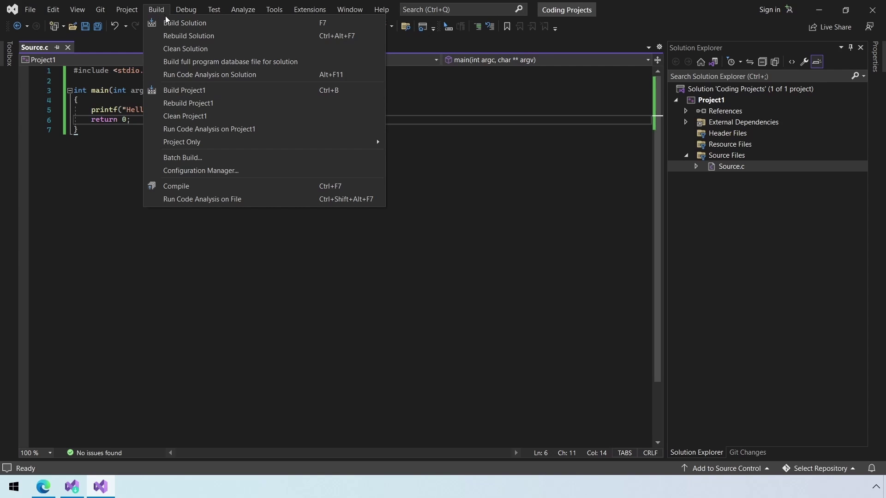
pyautogui.click(170, 26)
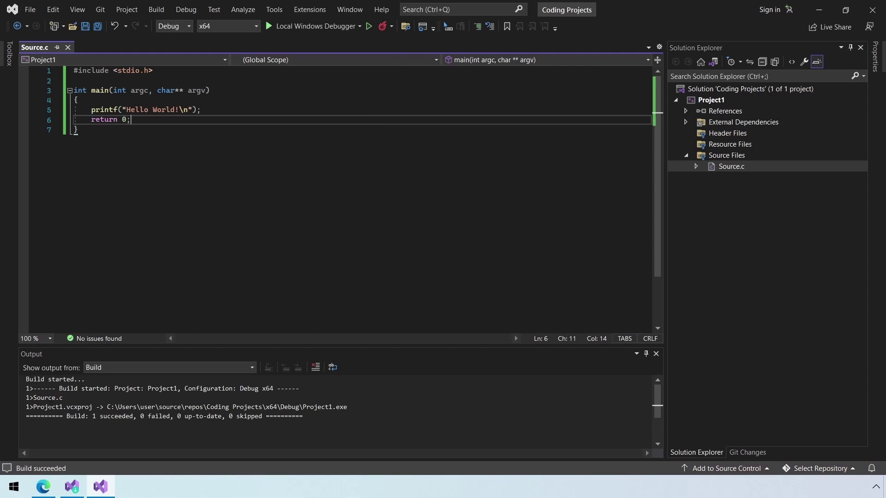
pyautogui.moveTo(90, 416); pyautogui.dragTo(347, 407)
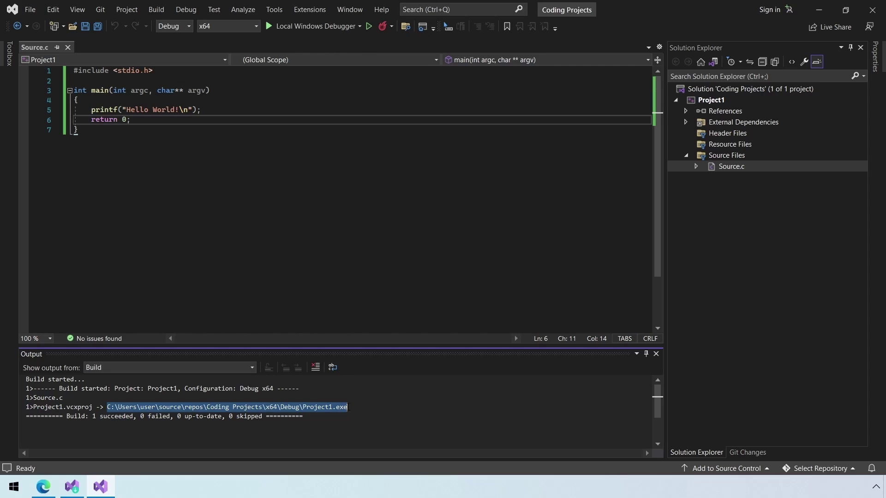
pyautogui.click(347, 407)
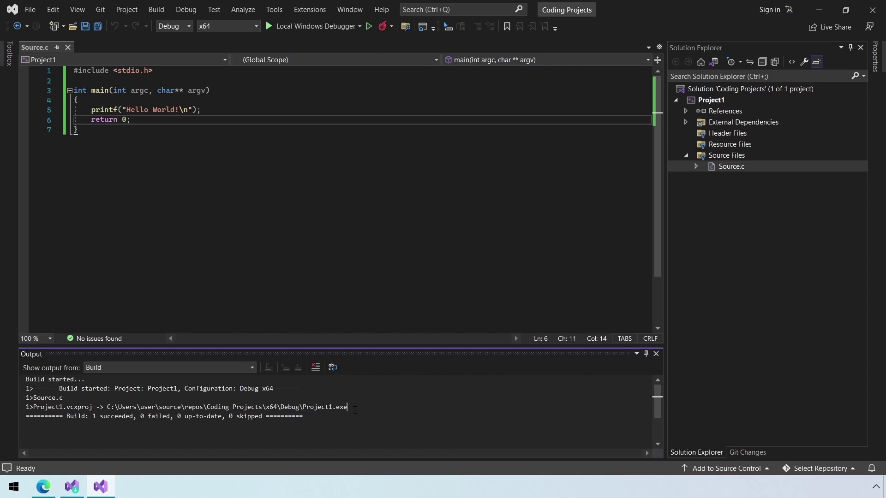
pyautogui.moveTo(347, 407); pyautogui.dragTo(213, 407)
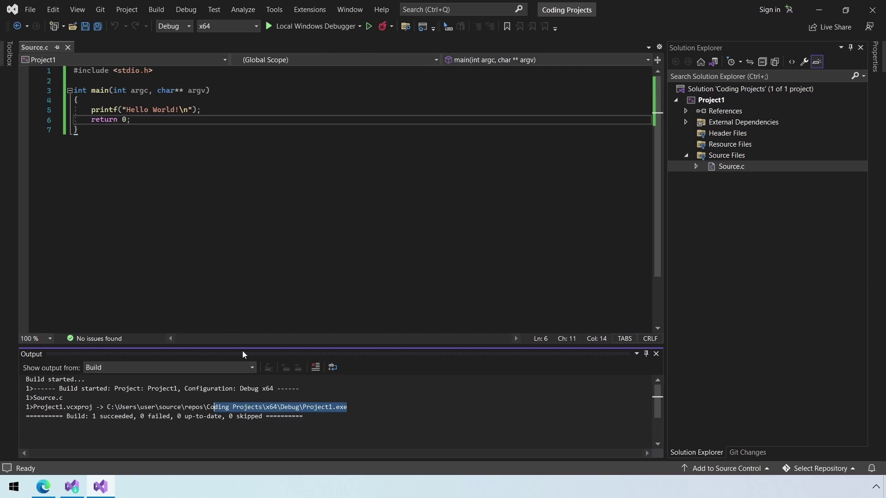
pyautogui.click(207, 130)
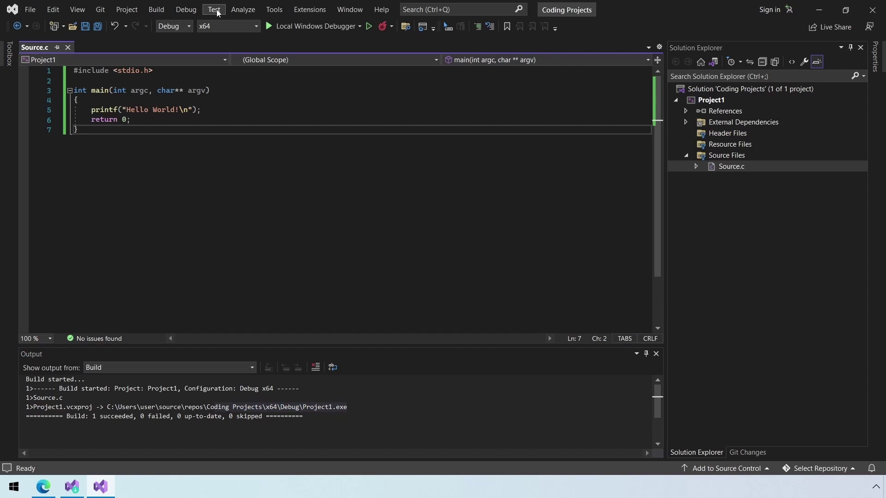
# Run the program without debugging
pyautogui.click(194, 16)
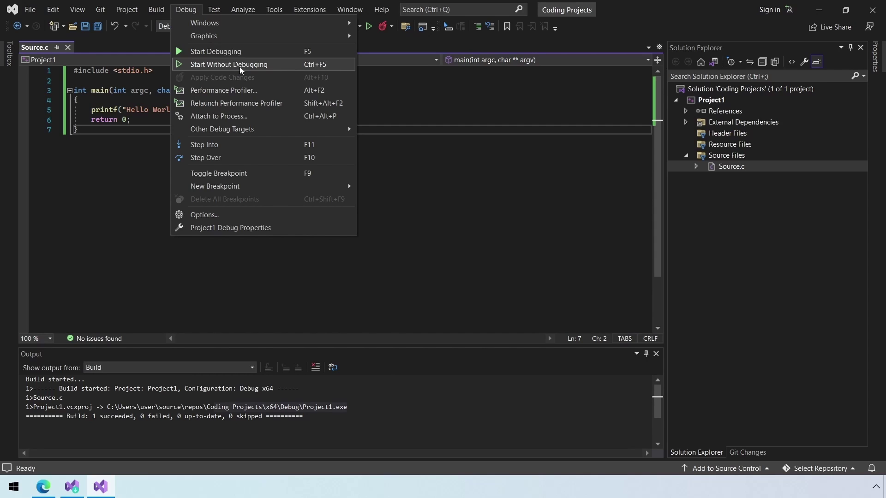
pyautogui.click(241, 70)
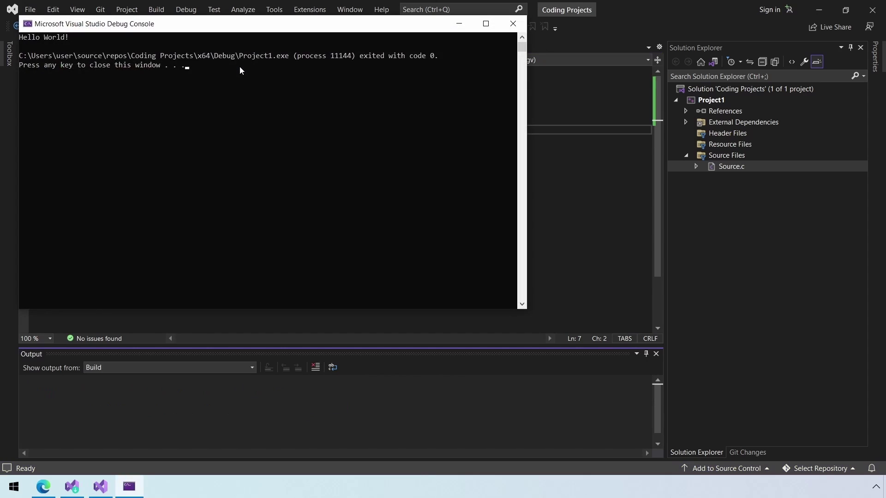
# Move the debug console off the source code and examine the program's printed text, process ID and exit code
pyautogui.moveTo(239, 32); pyautogui.dragTo(369, 128)
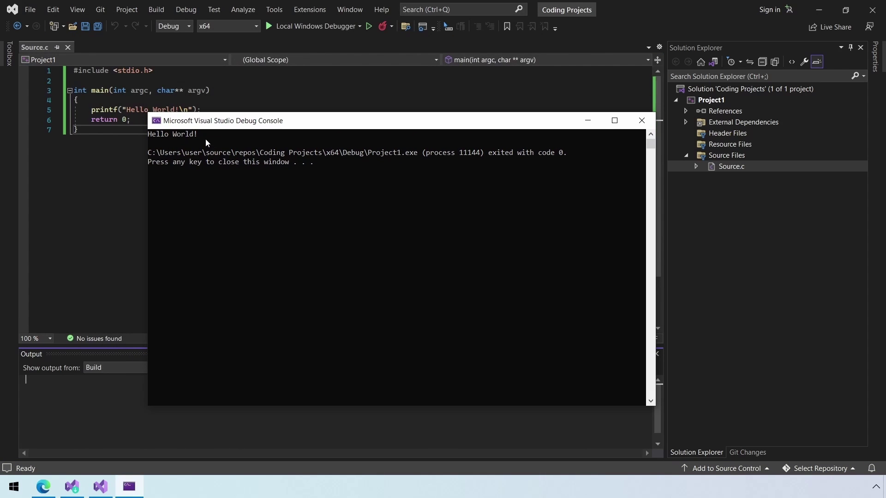
pyautogui.moveTo(199, 138); pyautogui.dragTo(161, 143)
pyautogui.click(178, 143)
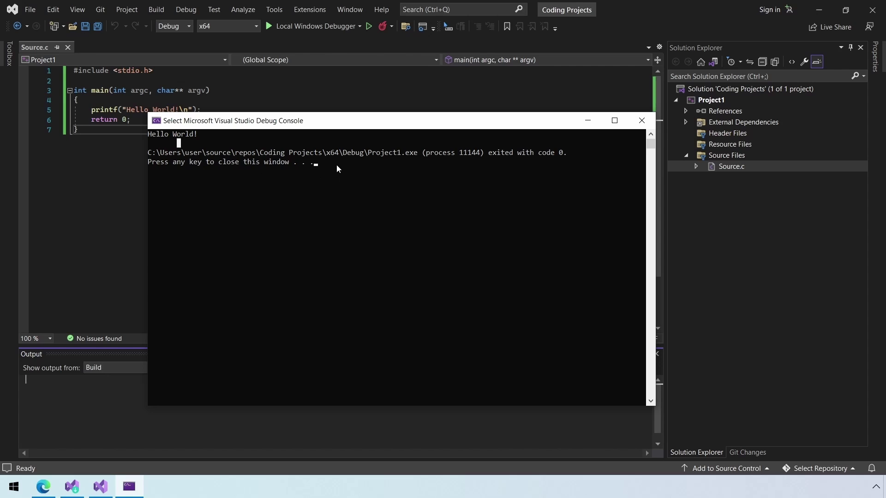
pyautogui.click(311, 190)
pyautogui.moveTo(424, 153); pyautogui.dragTo(482, 158)
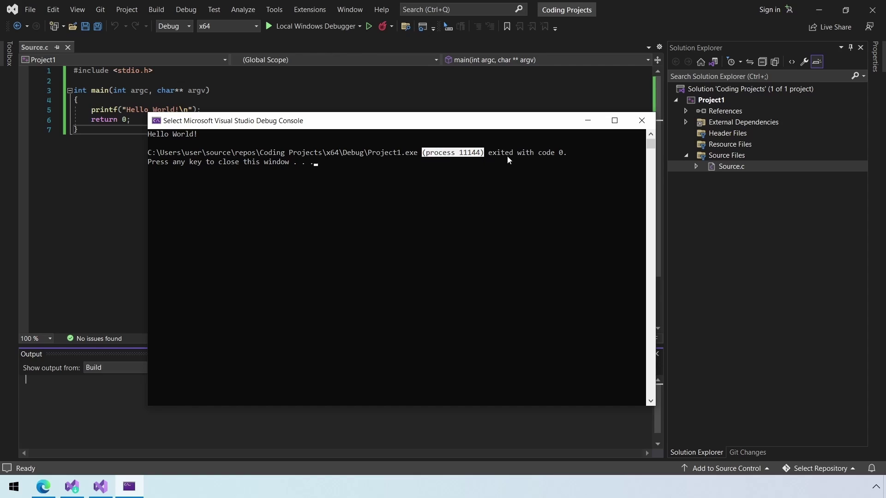
pyautogui.moveTo(555, 155); pyautogui.dragTo(569, 158)
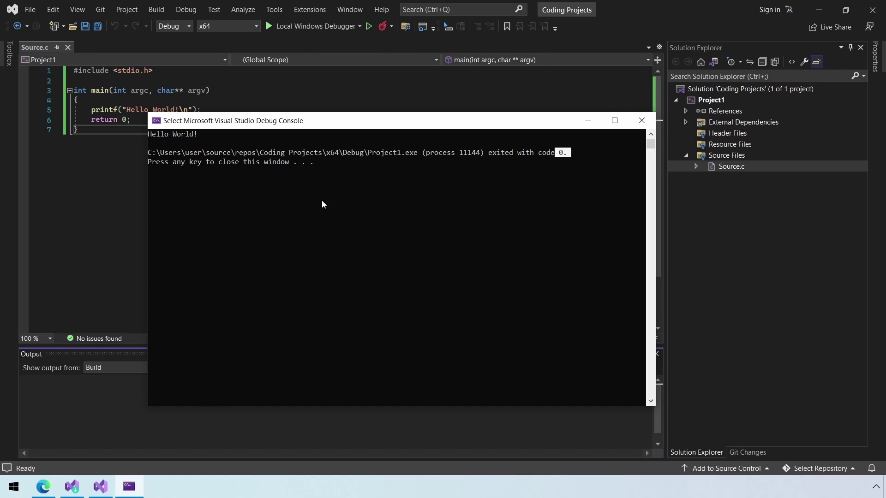
# Close the debug console and return to the Source.c editor
pyautogui.press('Return')
pyautogui.press('Return')
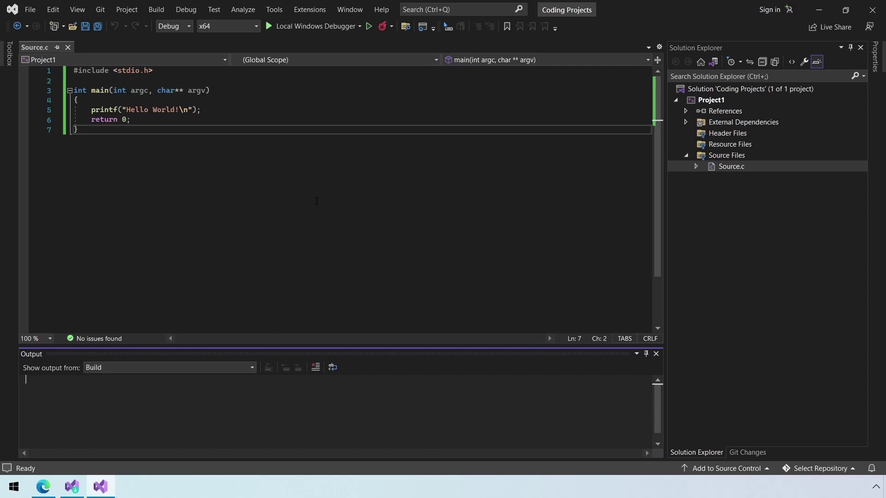
pyautogui.click(375, 169)
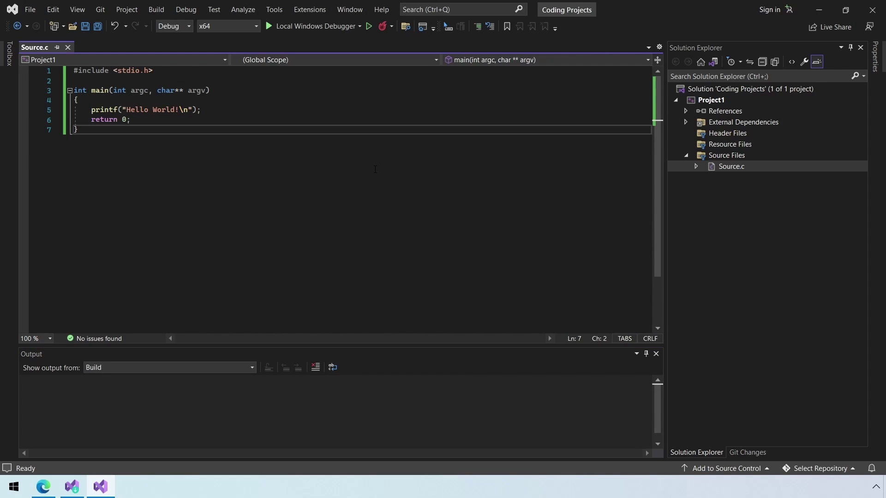